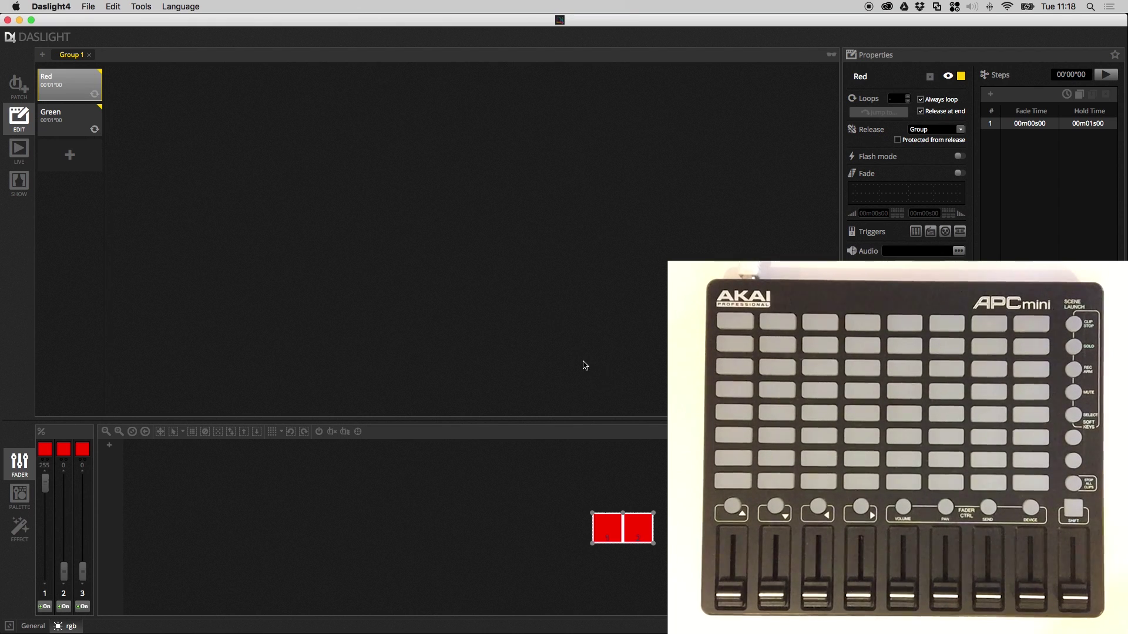
Preview the Red and Green scenes by switching each of them on and off
{"action": "left_click", "coordinate": [81, 89]}
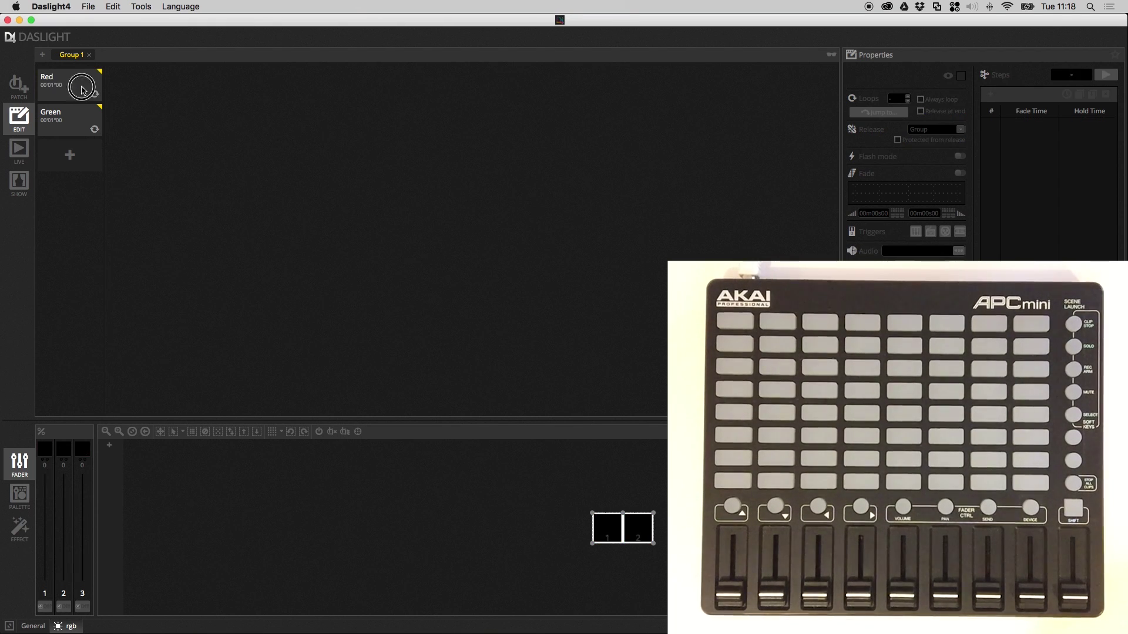
{"action": "left_click", "coordinate": [81, 89]}
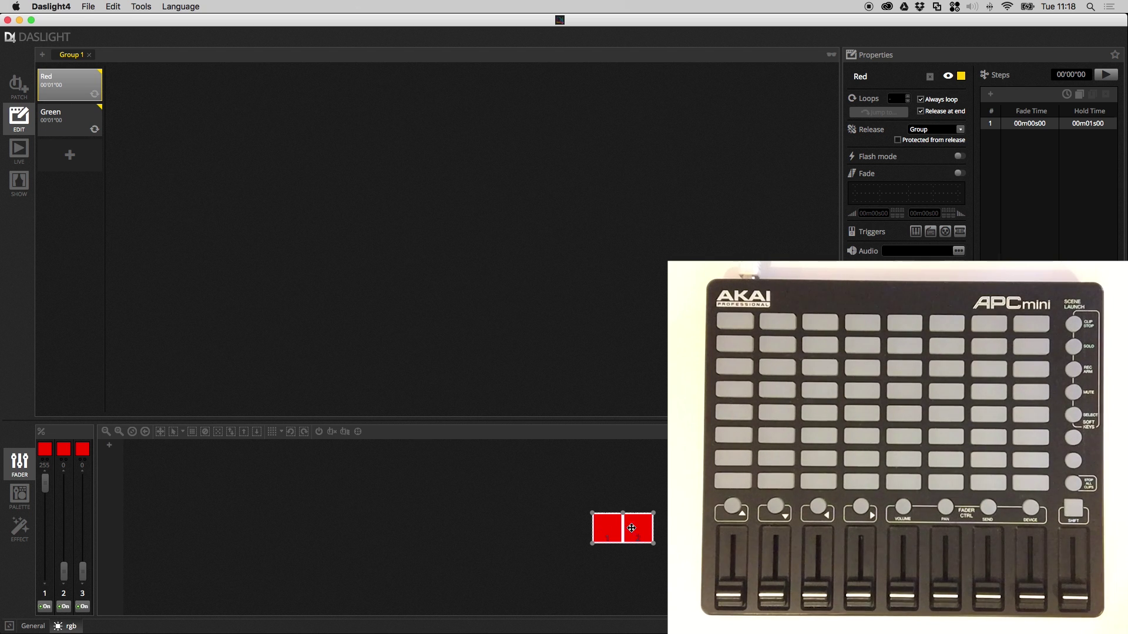
{"action": "left_click", "coordinate": [75, 123]}
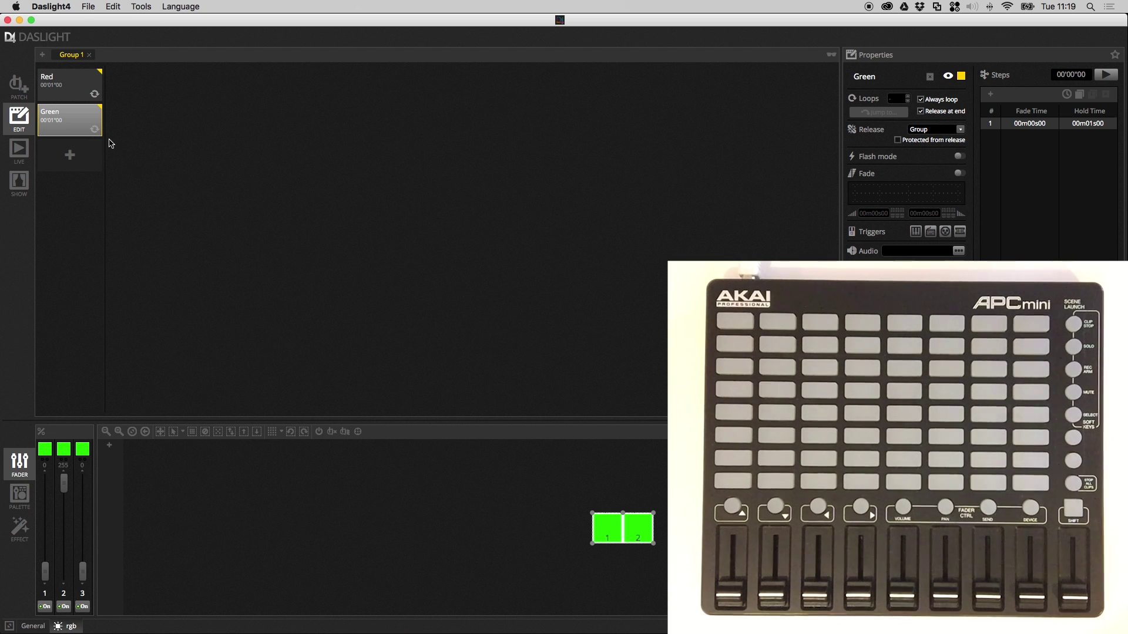
{"action": "left_click", "coordinate": [80, 129]}
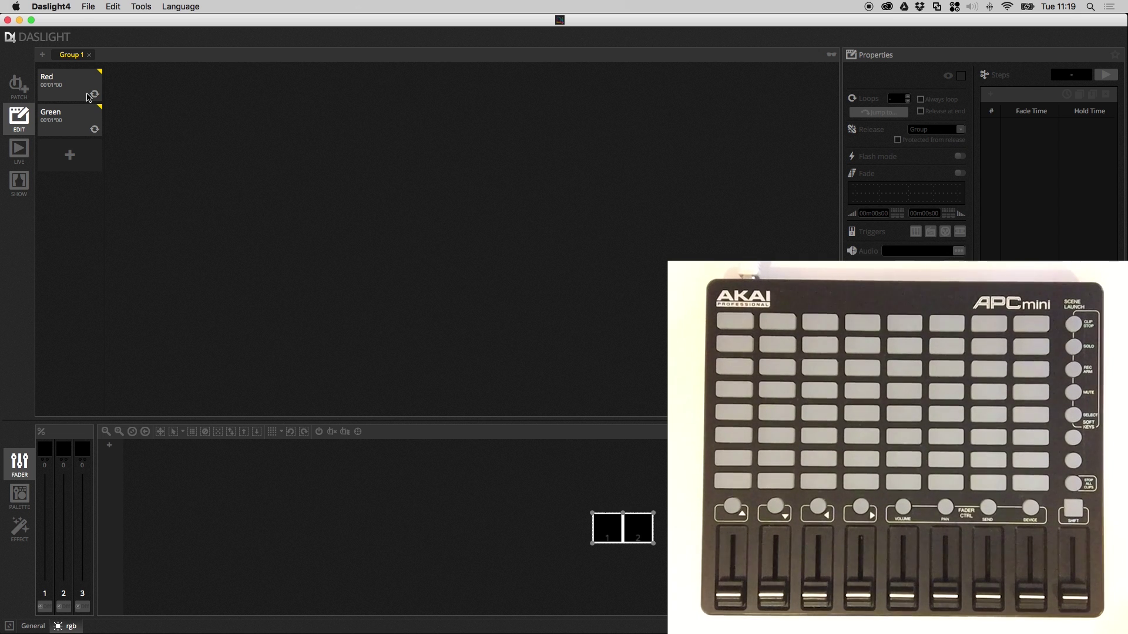
Review the MIDI preferences for the APC MINI under both MIDI Input and MIDI Output, and accept them
{"action": "left_click", "coordinate": [68, 6]}
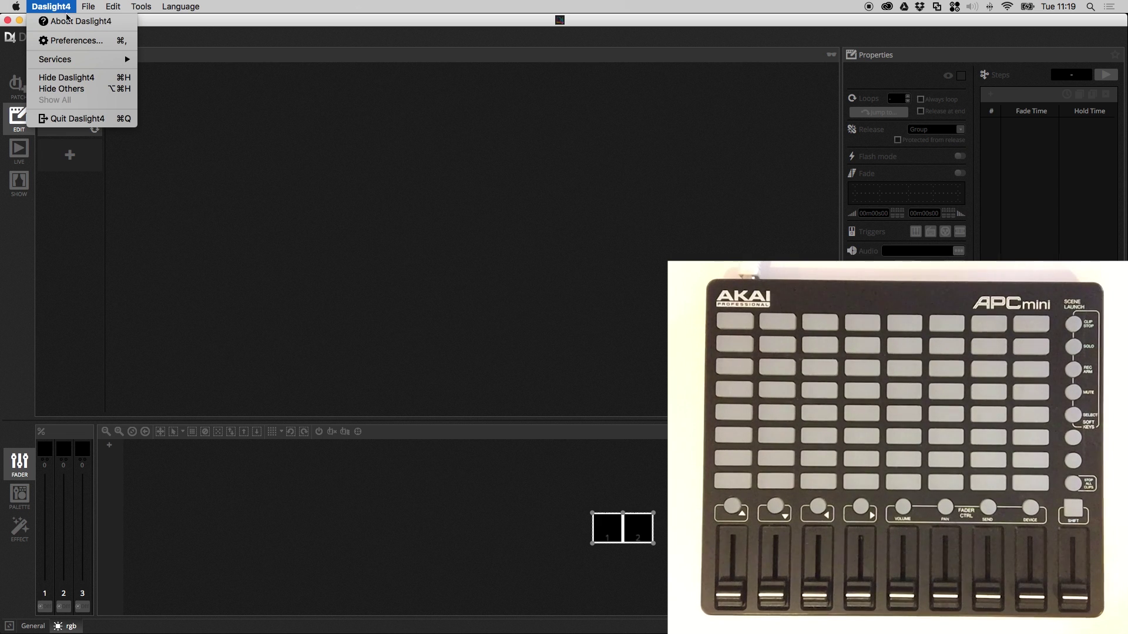
{"action": "left_click", "coordinate": [117, 41]}
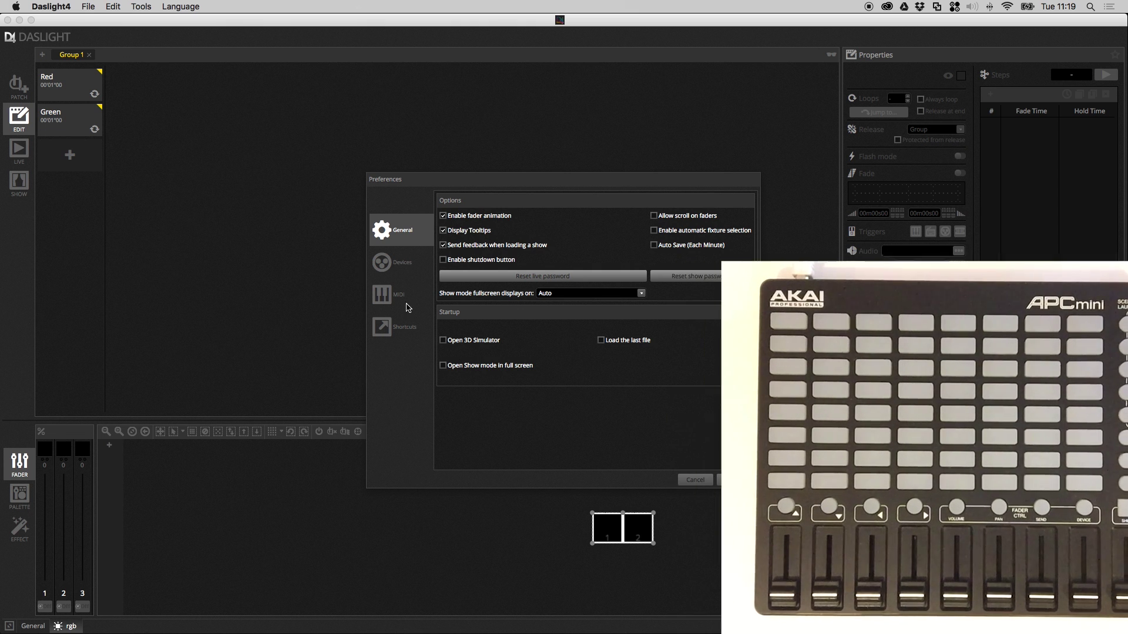
{"action": "left_click", "coordinate": [405, 300]}
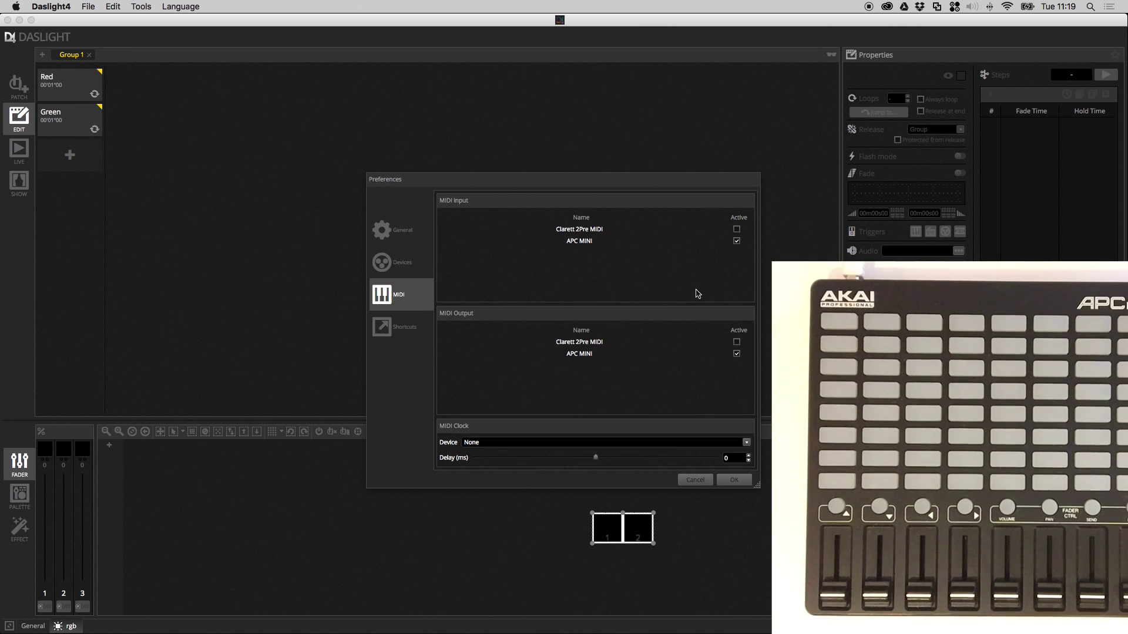
{"action": "left_click", "coordinate": [604, 242]}
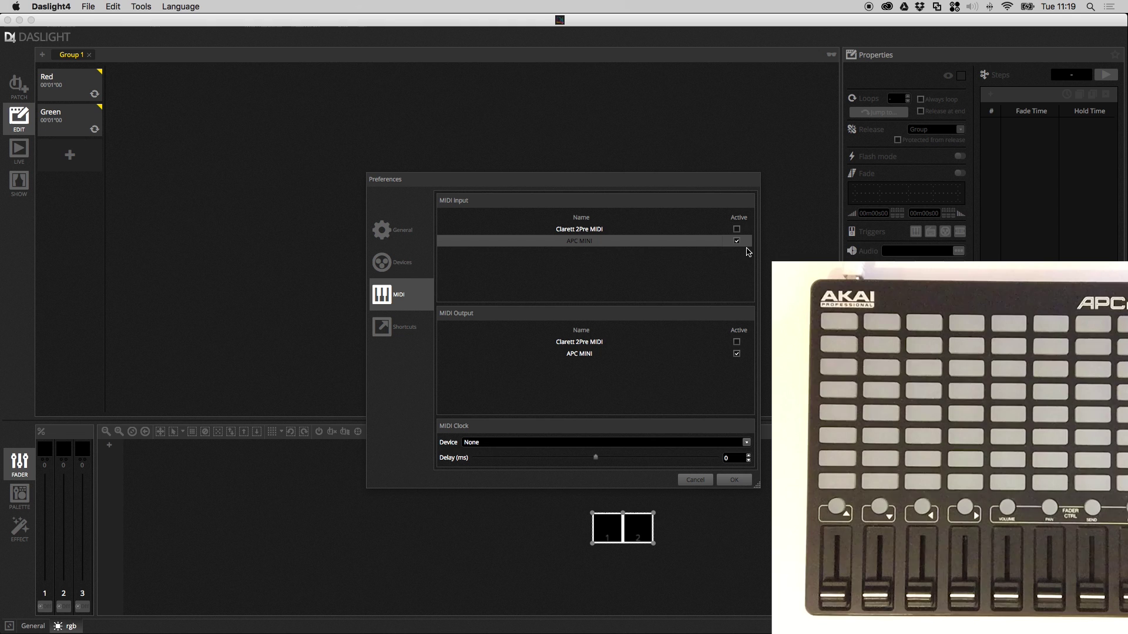
{"action": "left_click", "coordinate": [602, 358]}
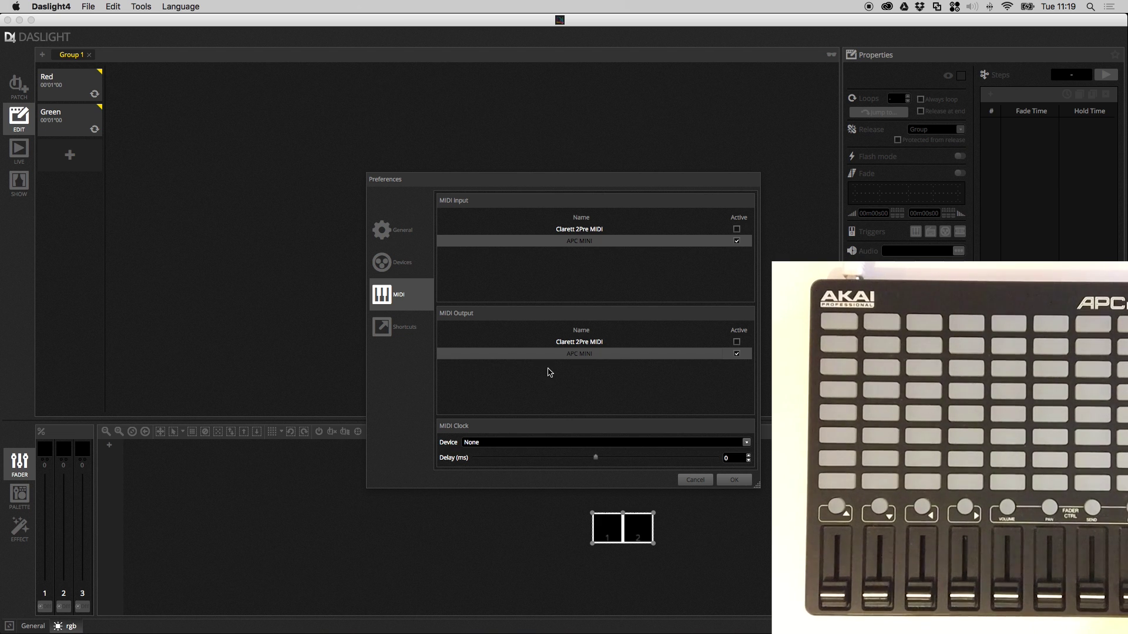
{"action": "left_click", "coordinate": [733, 480]}
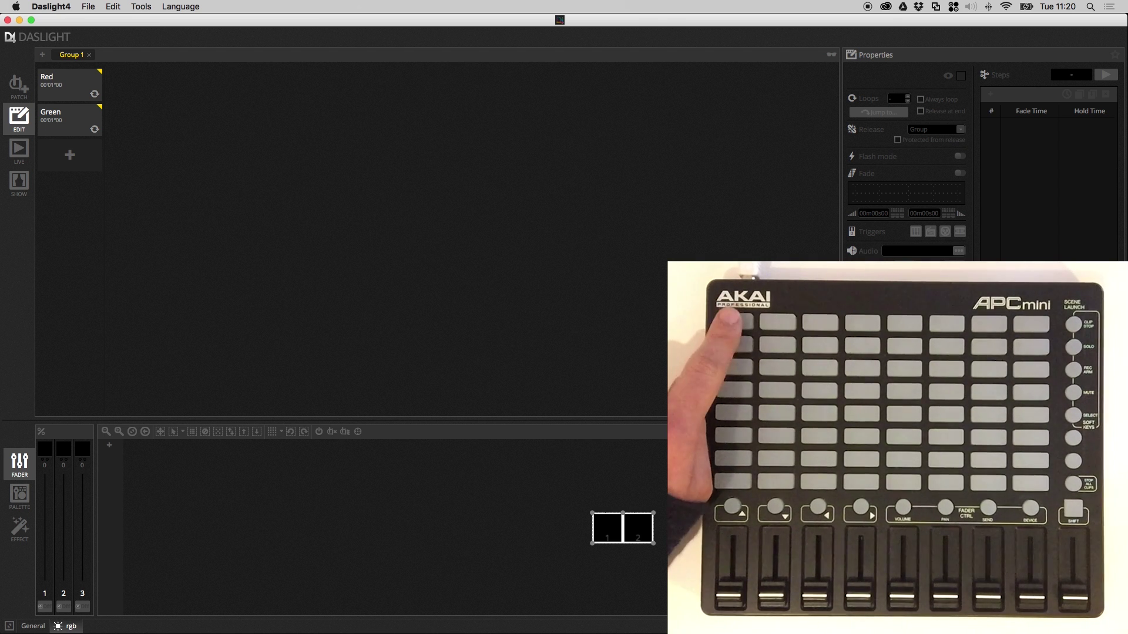
Map the Red scene's MIDI trigger to the APC mini's upper-left pad, channel 1, note number 56
{"action": "left_click", "coordinate": [78, 86]}
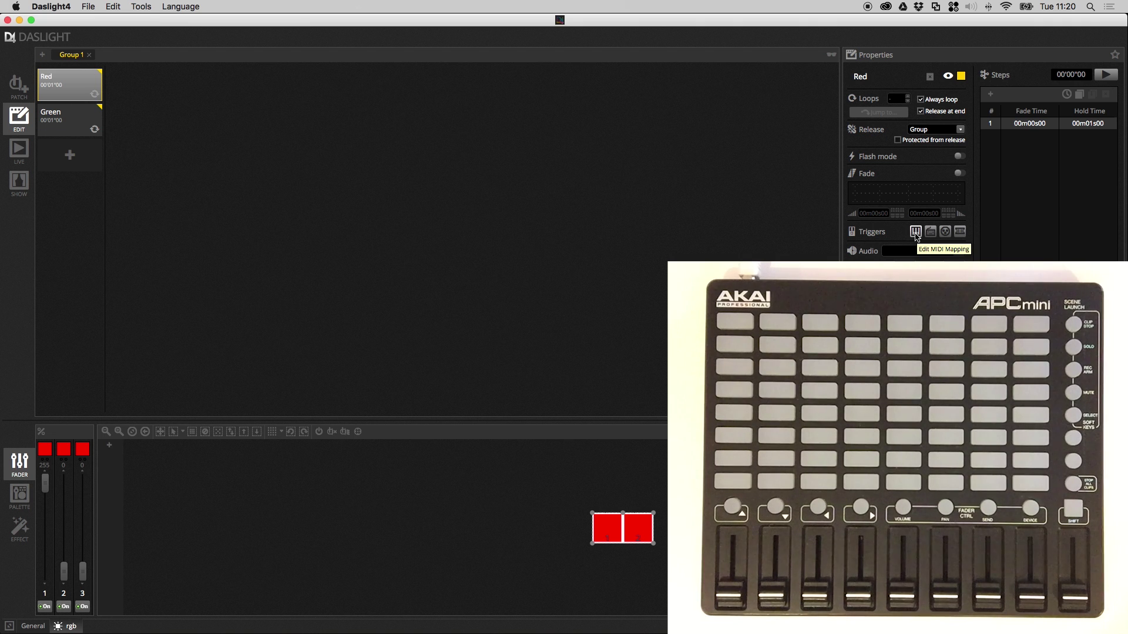
{"action": "left_click", "coordinate": [915, 233]}
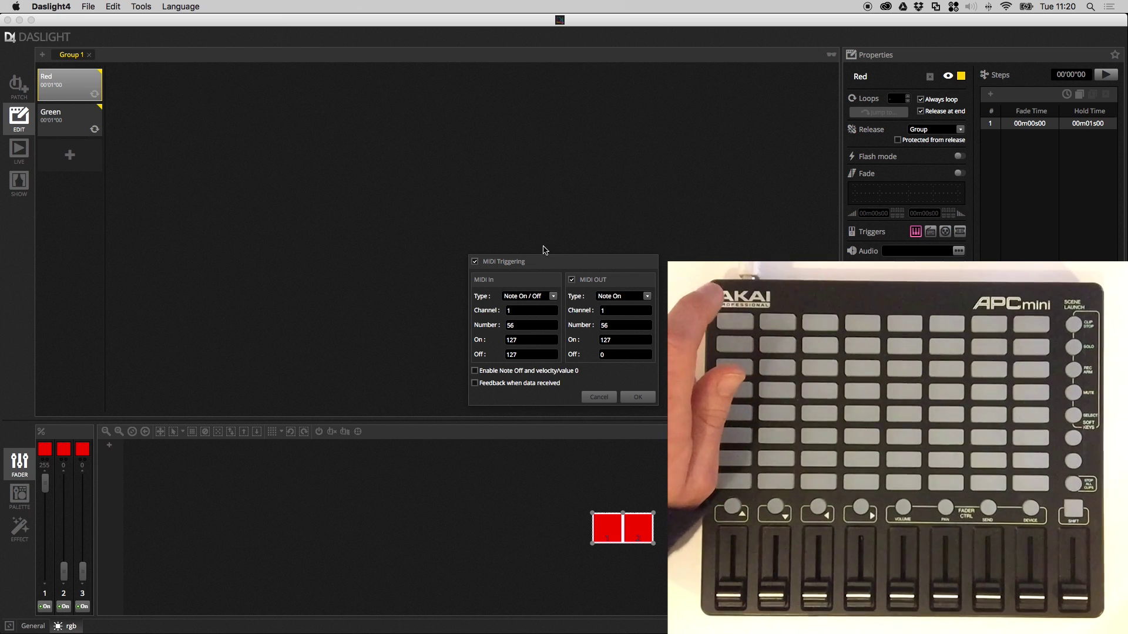
{"action": "left_click", "coordinate": [646, 395]}
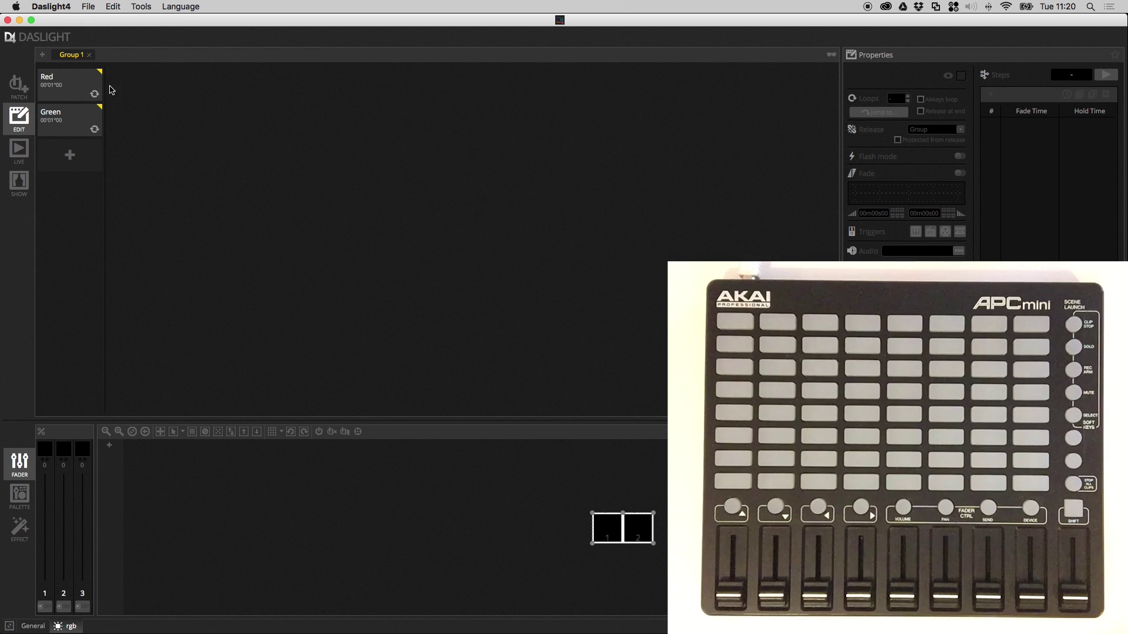
Enable Feedback when data received in the Red scene's MIDI mapping
{"action": "left_click", "coordinate": [87, 81]}
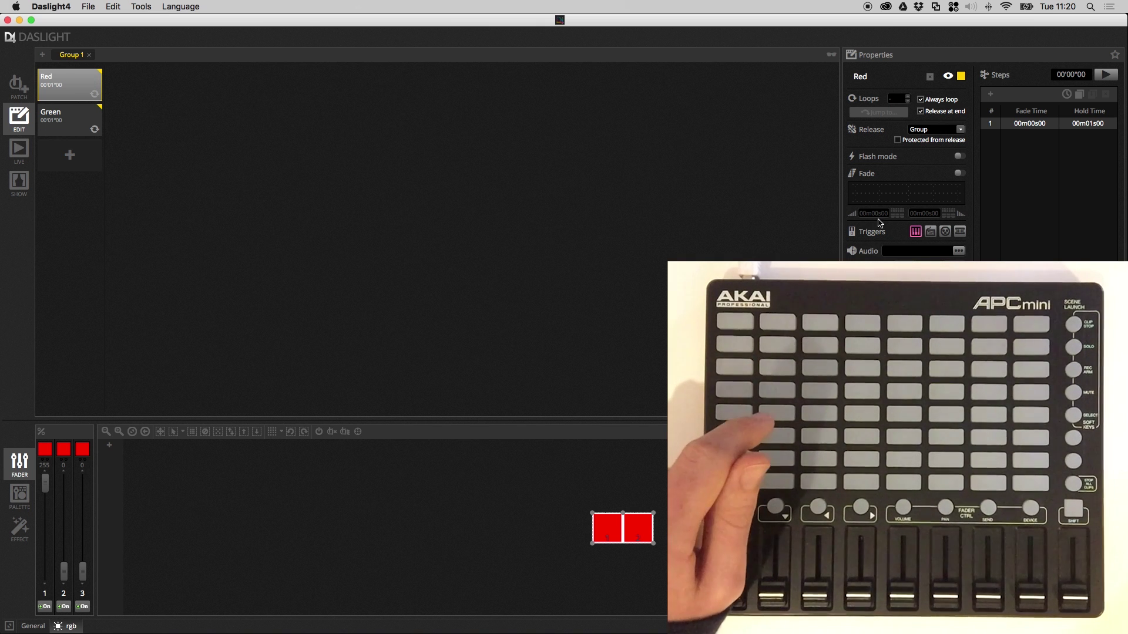
{"action": "left_click", "coordinate": [912, 231]}
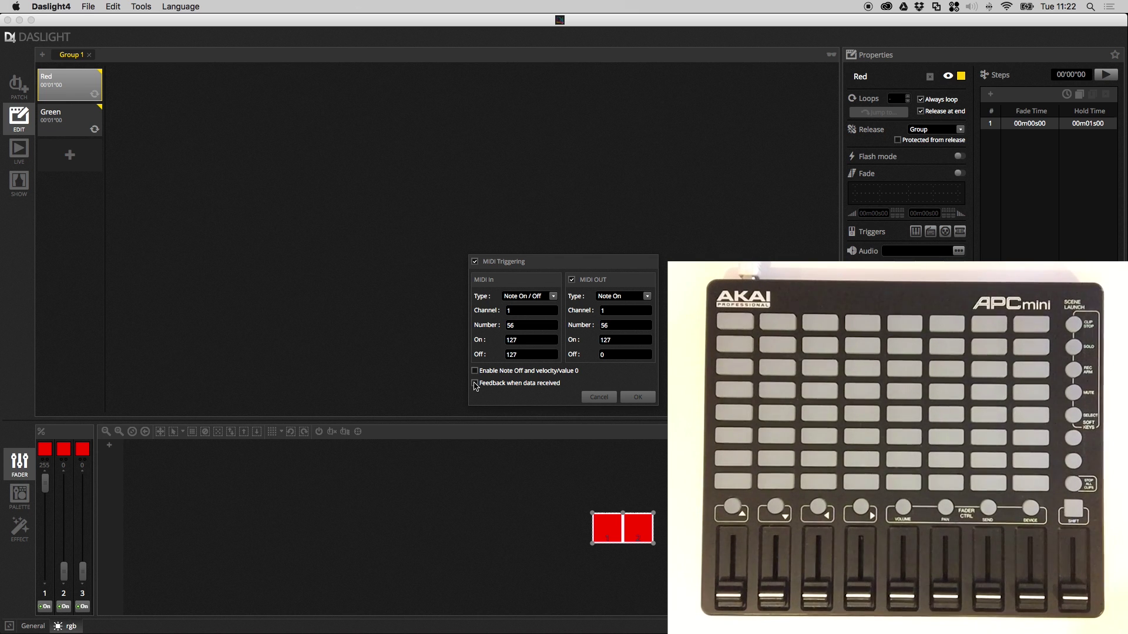
{"action": "left_click", "coordinate": [475, 383]}
{"action": "left_click", "coordinate": [639, 397]}
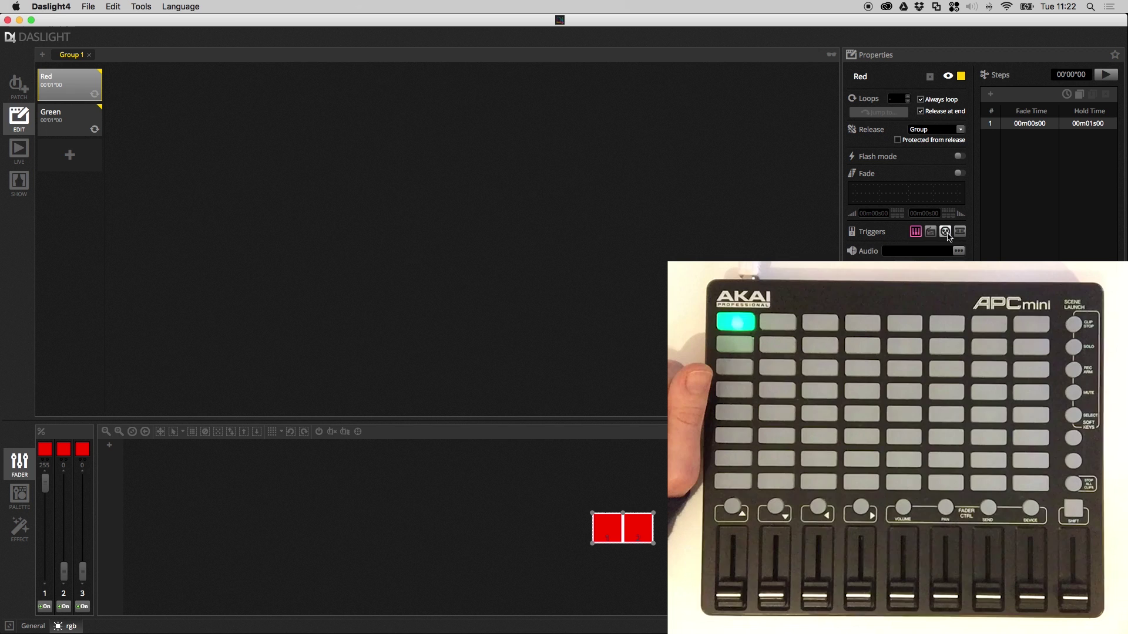
Enable Note Off and velocity/value 0 in the Red scene's MIDI mapping and test the scene
{"action": "left_click", "coordinate": [915, 231]}
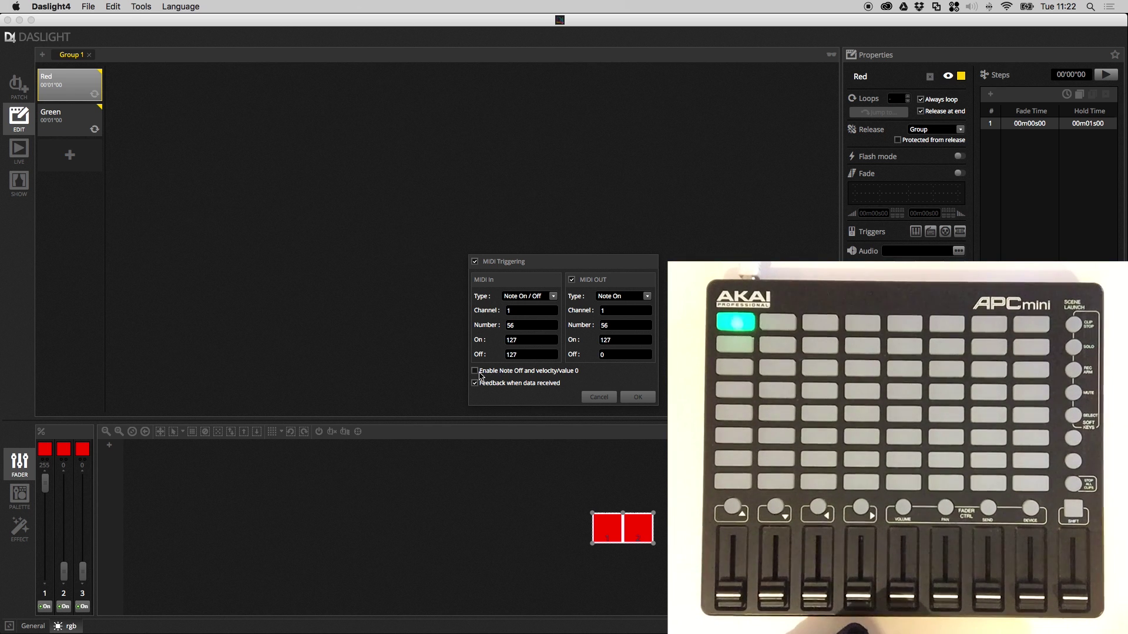
{"action": "left_click", "coordinate": [477, 371]}
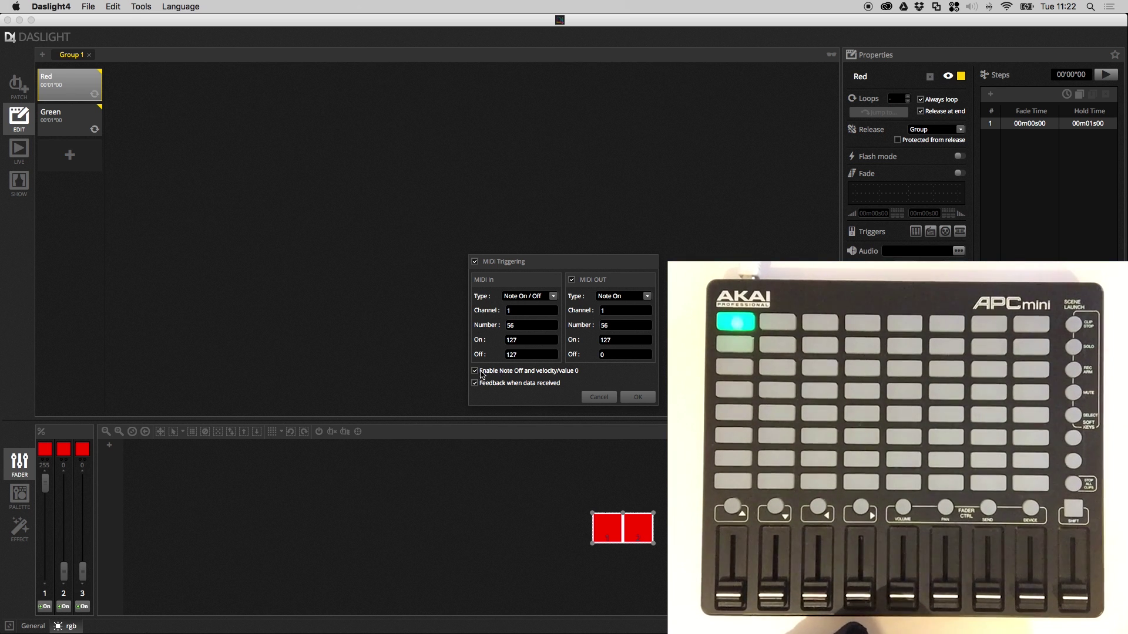
{"action": "left_click", "coordinate": [636, 396]}
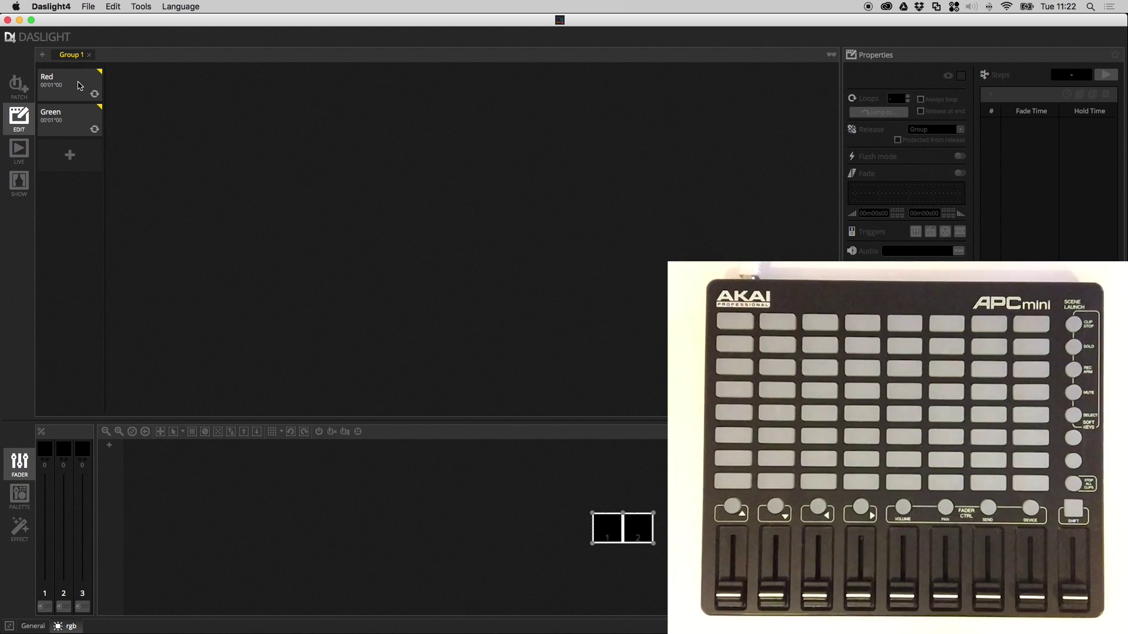
{"action": "left_click", "coordinate": [80, 86]}
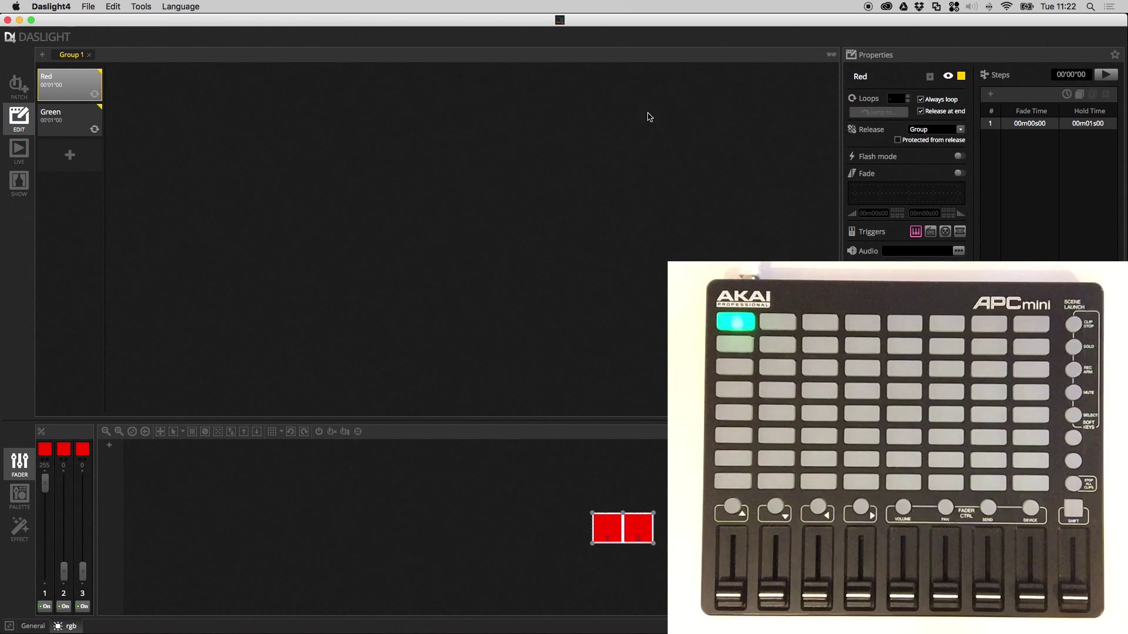
Turn off the Enable Note Off and velocity/value 0 option in the Red scene's MIDI mapping
{"action": "left_click", "coordinate": [916, 231]}
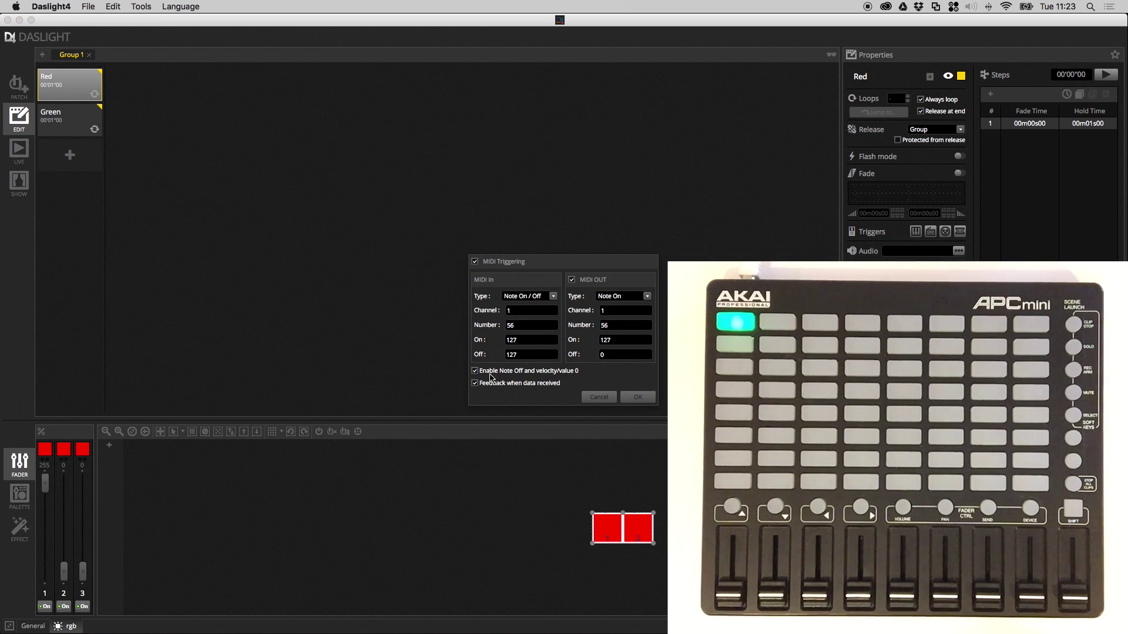
{"action": "left_click", "coordinate": [515, 371]}
{"action": "left_click", "coordinate": [639, 399]}
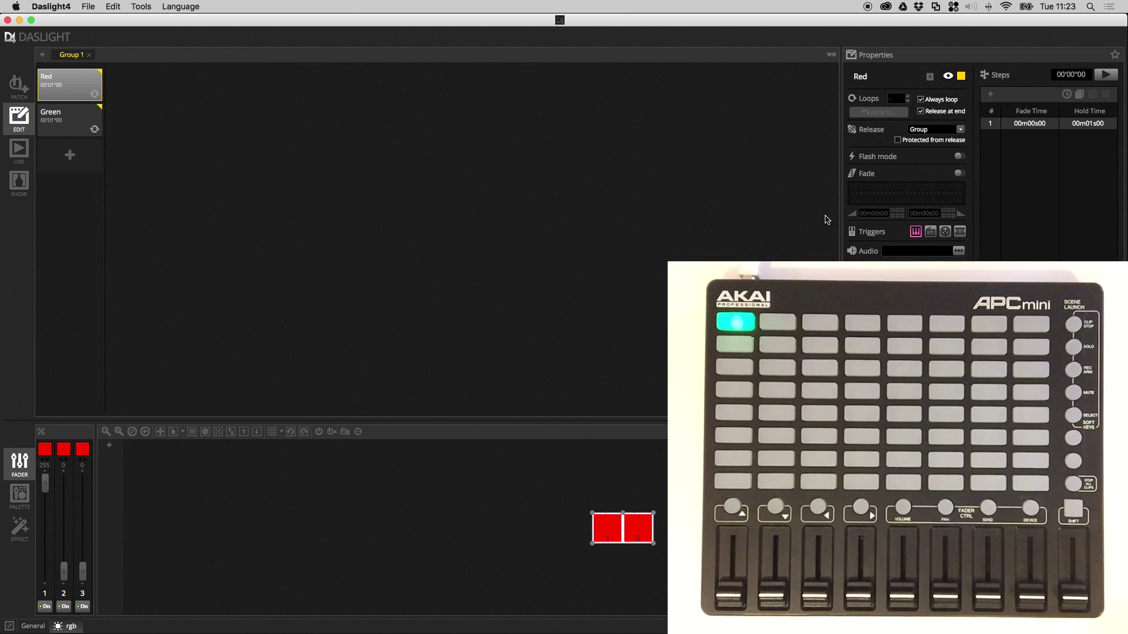
Set the MIDI OUT On value to 3 in the Red scene's MIDI mapping
{"action": "left_click", "coordinate": [915, 231]}
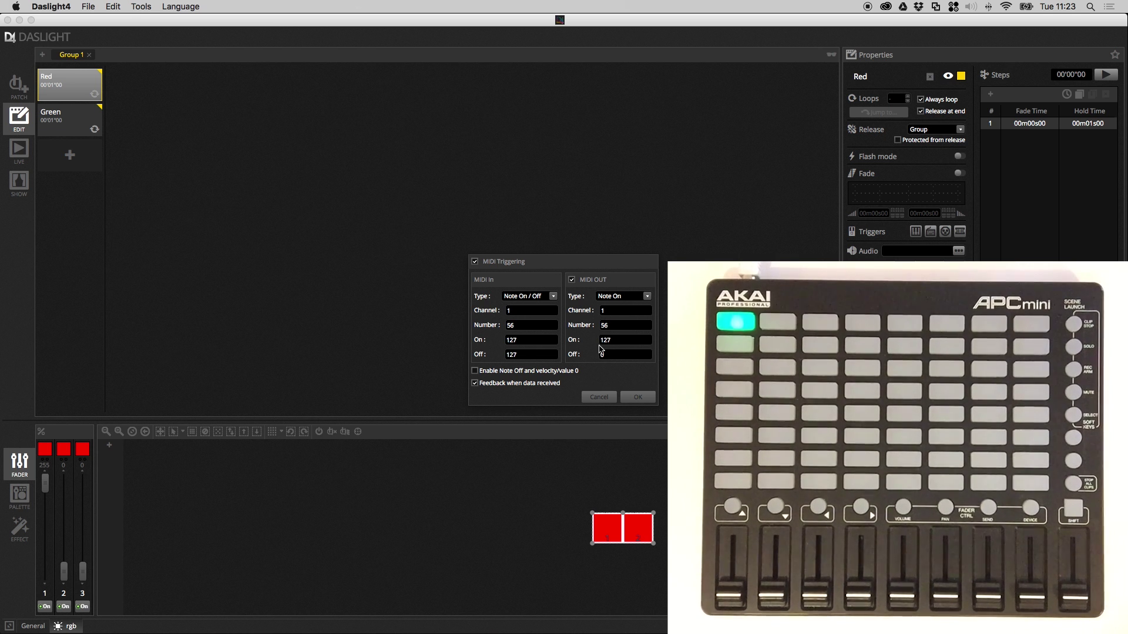
{"action": "left_click_drag", "start_coordinate": [626, 339], "coordinate": [590, 340]}
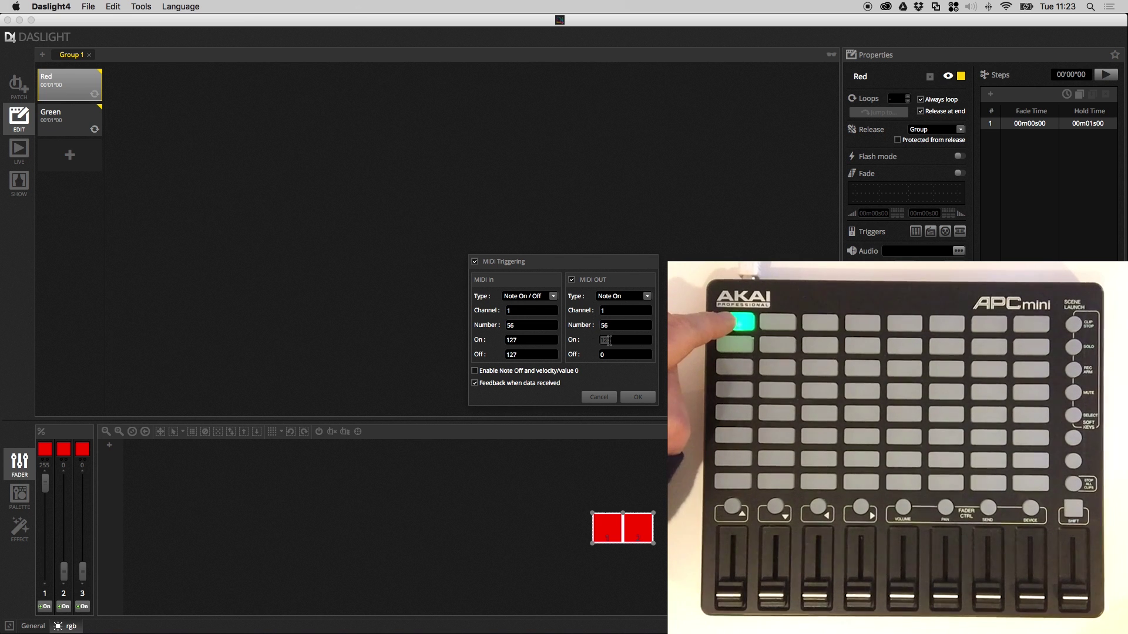
{"action": "type", "text": "3"}
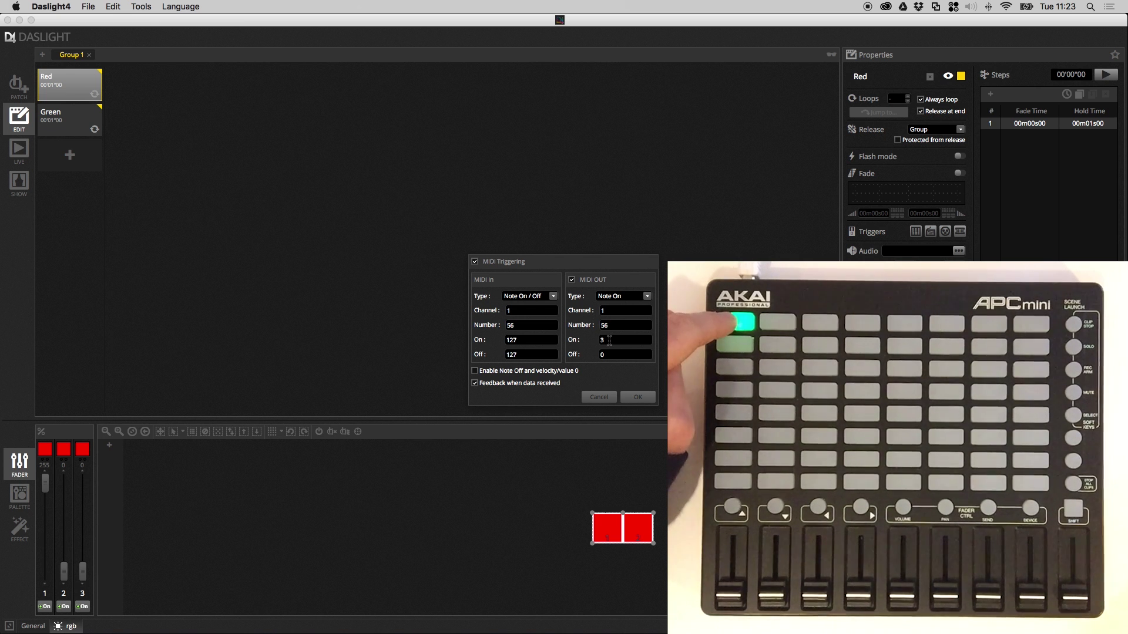
{"action": "left_click", "coordinate": [631, 396]}
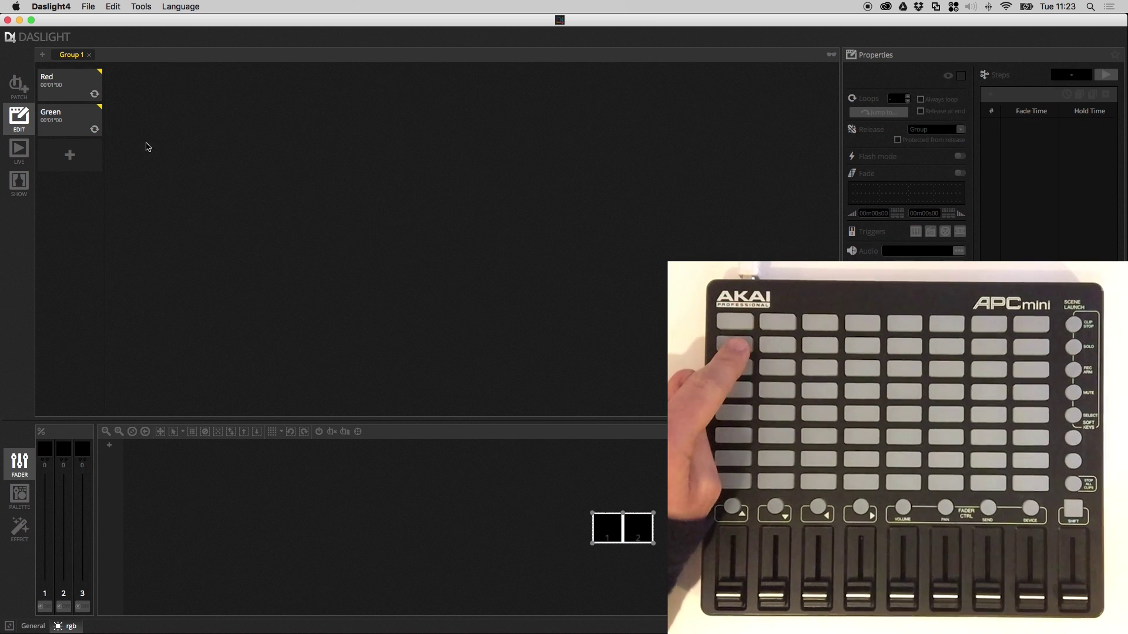
Map the Green scene's MIDI trigger to the second pad in the APC mini's first column, channel 1, note number 48
{"action": "left_click", "coordinate": [84, 118]}
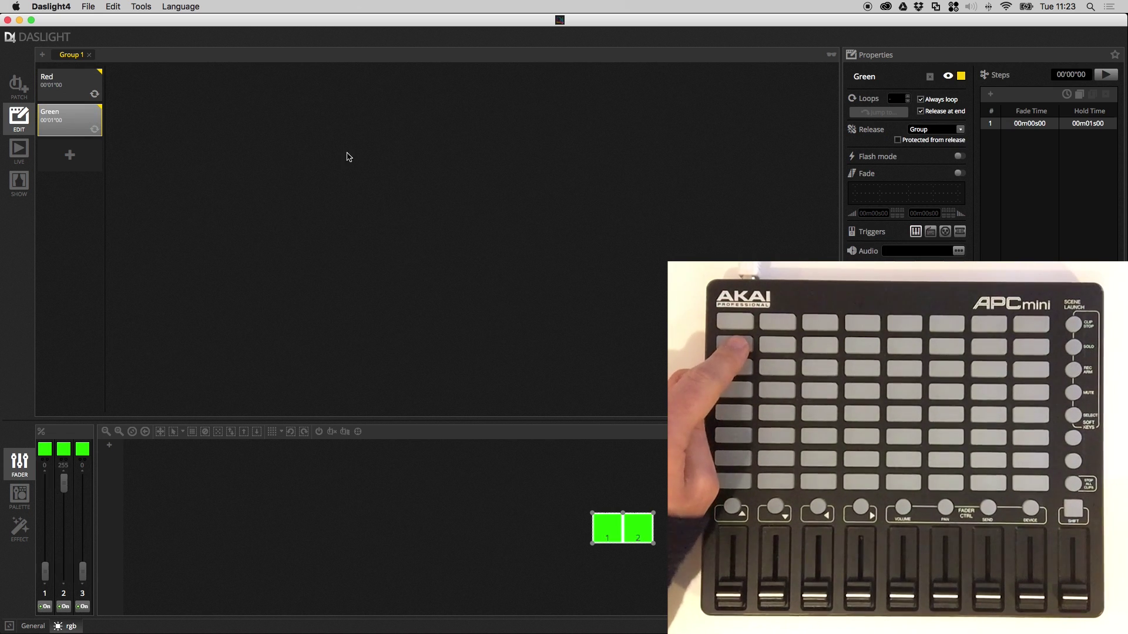
{"action": "left_click", "coordinate": [915, 232]}
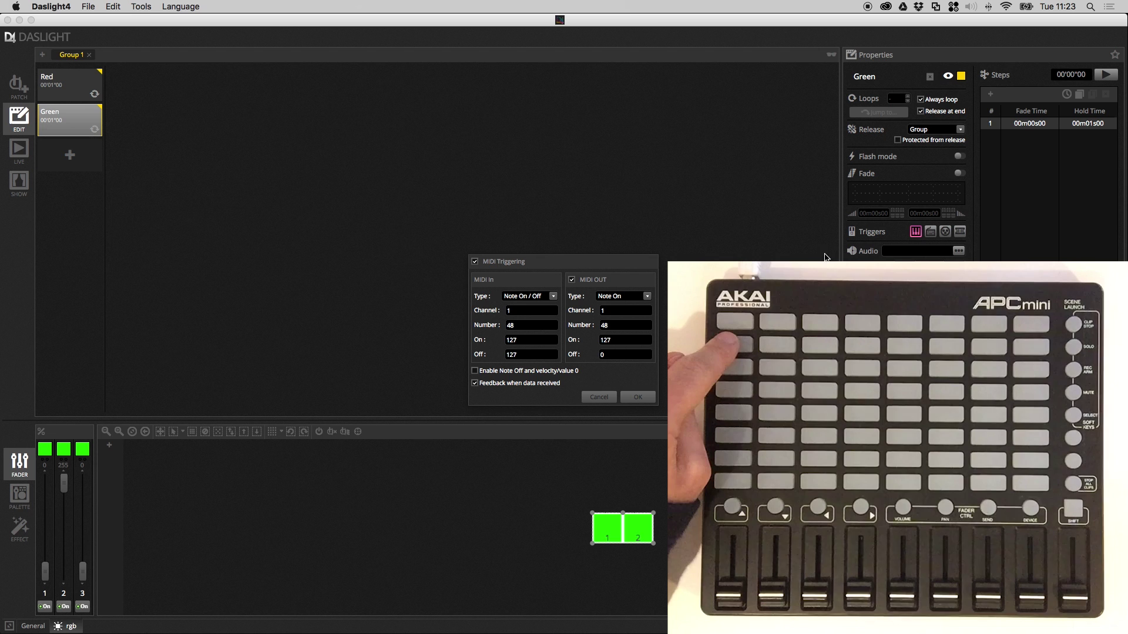
{"action": "left_click", "coordinate": [638, 397]}
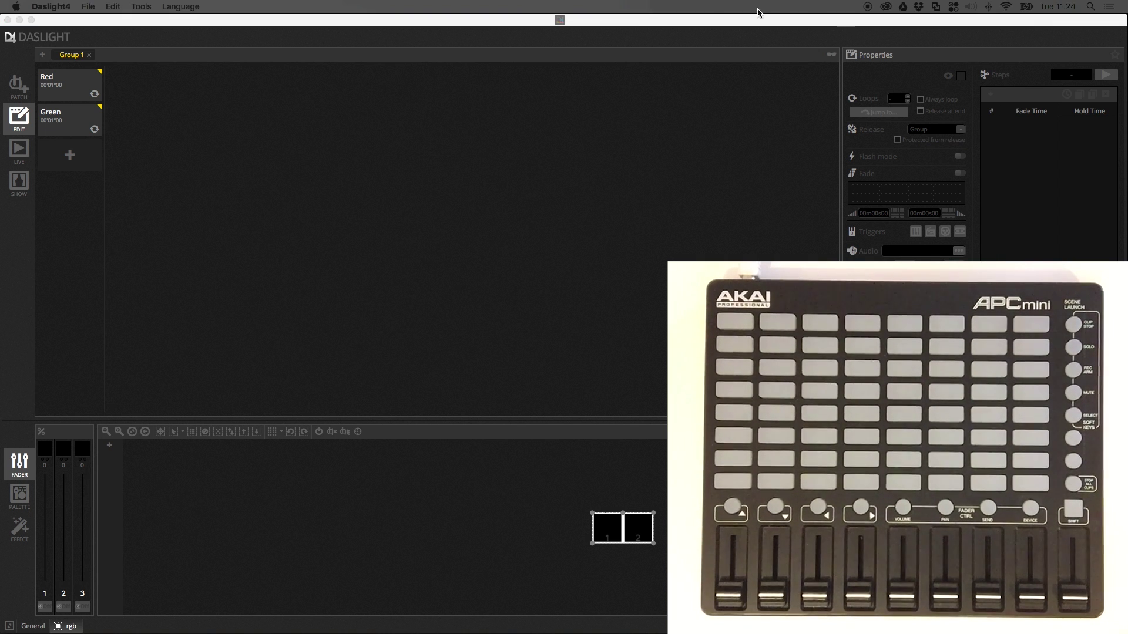
Switch to Live mode and view the Green scene's MIDI mapping, closing it without changes
{"action": "left_click", "coordinate": [523, 37]}
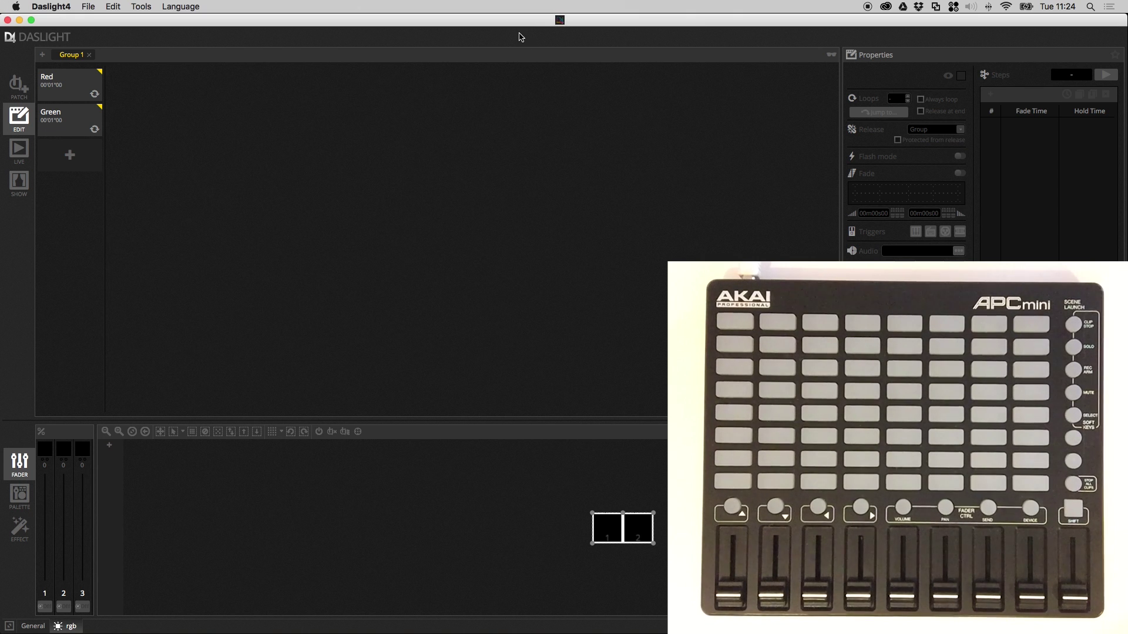
{"action": "left_click", "coordinate": [26, 153]}
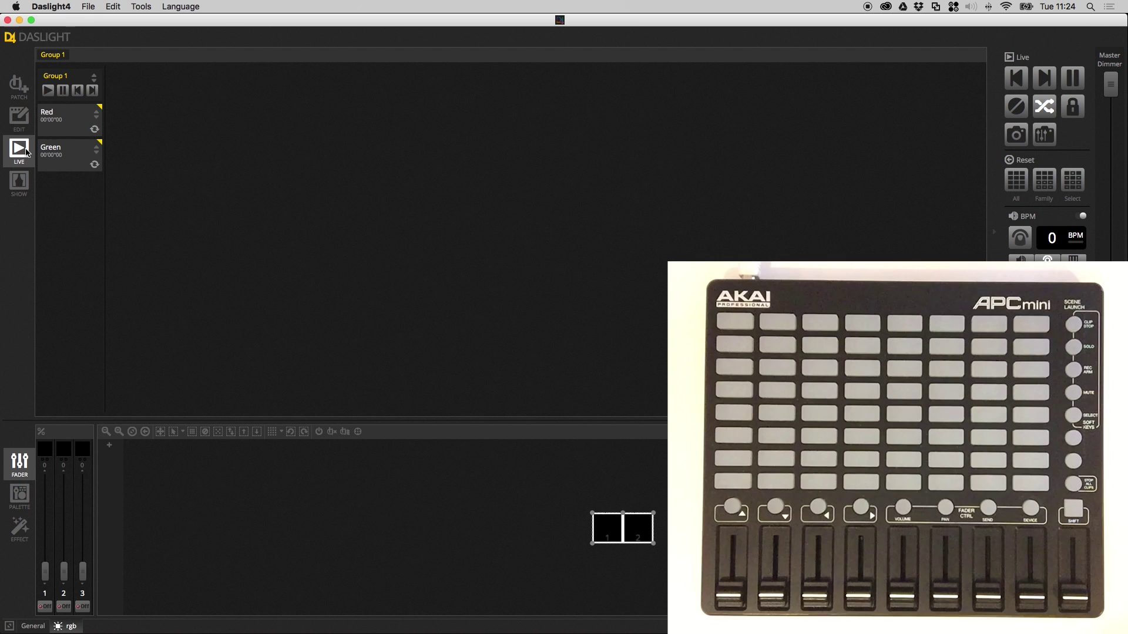
{"action": "right_click", "coordinate": [61, 153]}
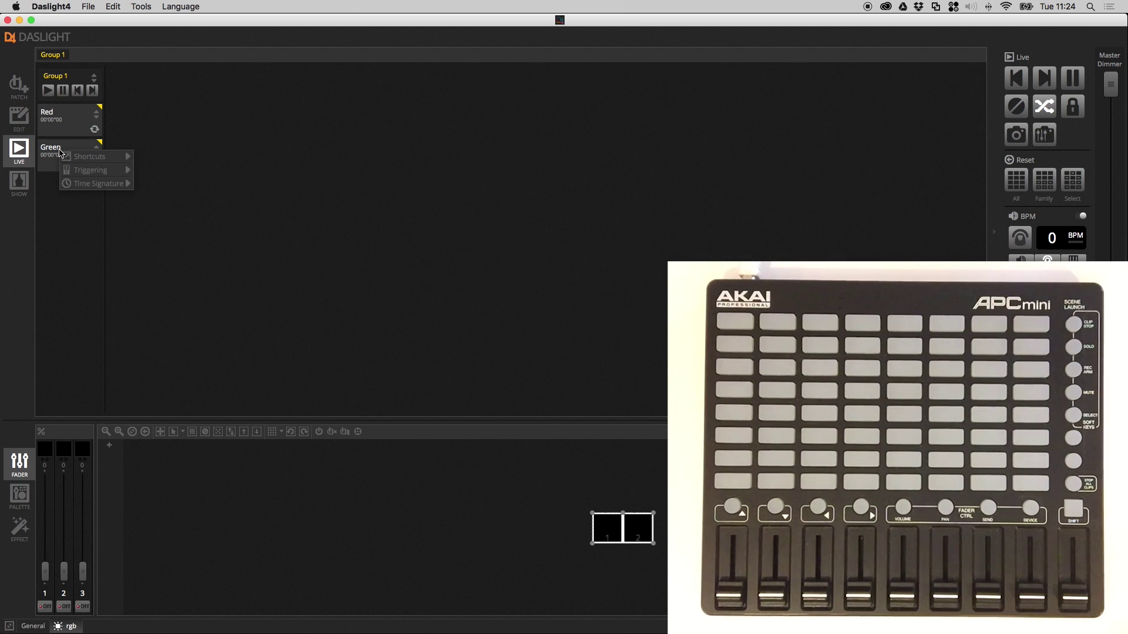
{"action": "mouse_move", "coordinate": [95, 159]}
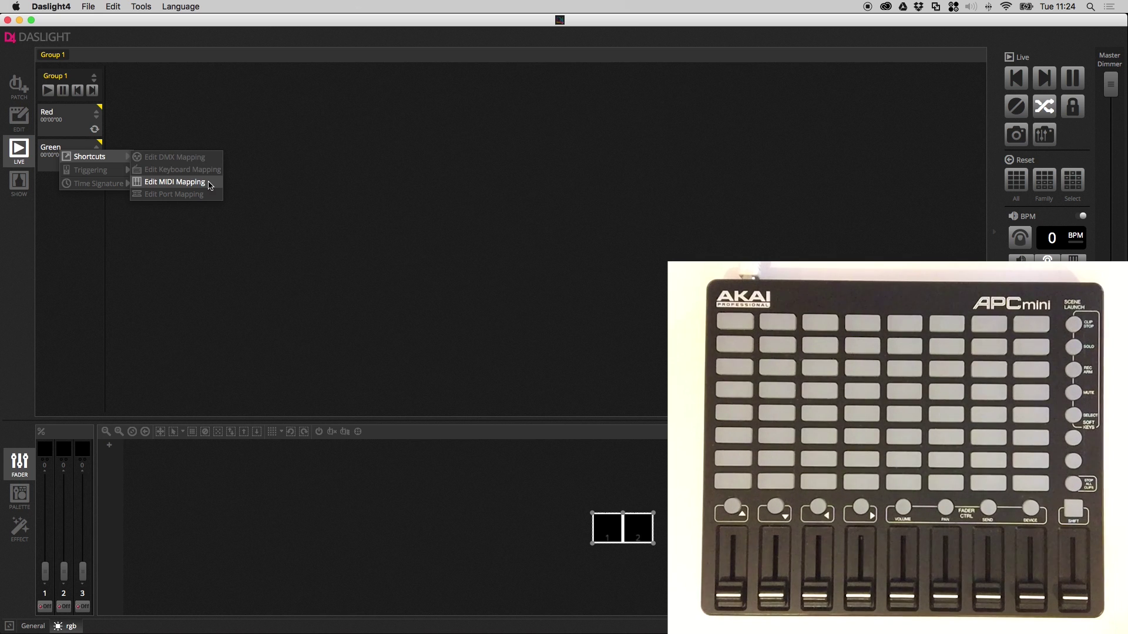
{"action": "left_click", "coordinate": [174, 182]}
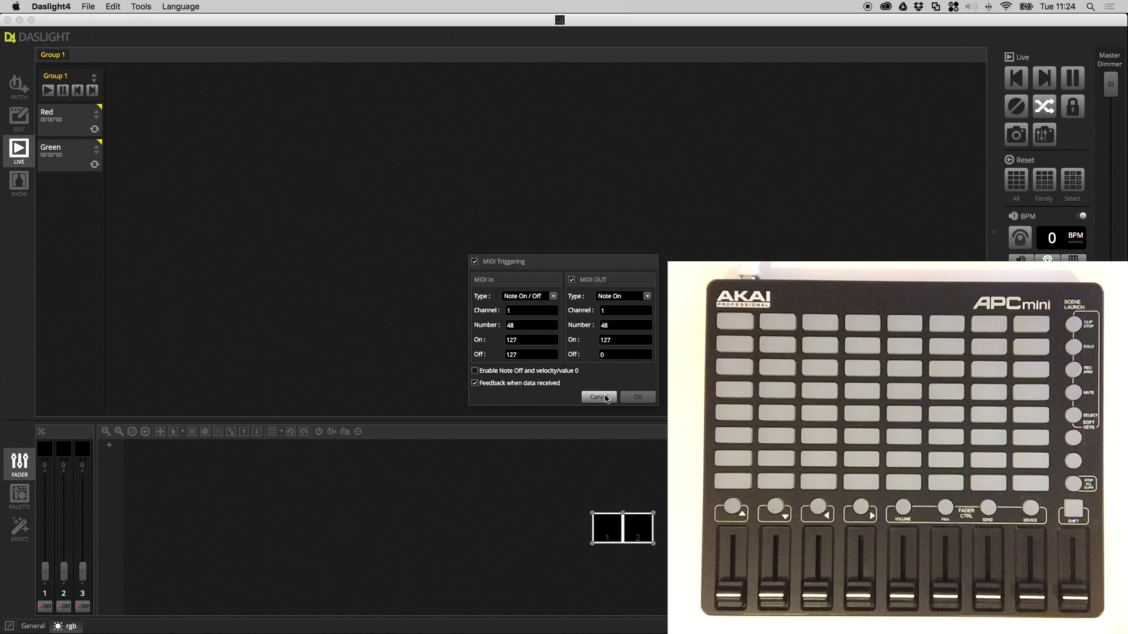
{"action": "left_click", "coordinate": [606, 398]}
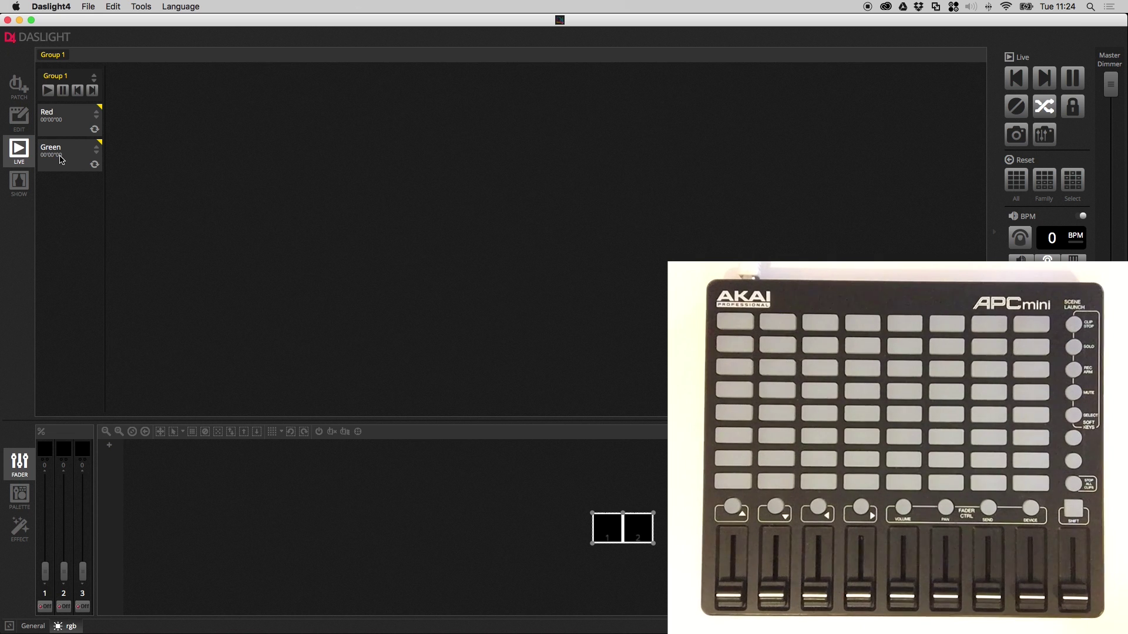
Return to Edit mode and, with the Green scene selected, map universe 1's channel 1 fader to Control Change, channel 1, number 48
{"action": "left_click", "coordinate": [18, 121]}
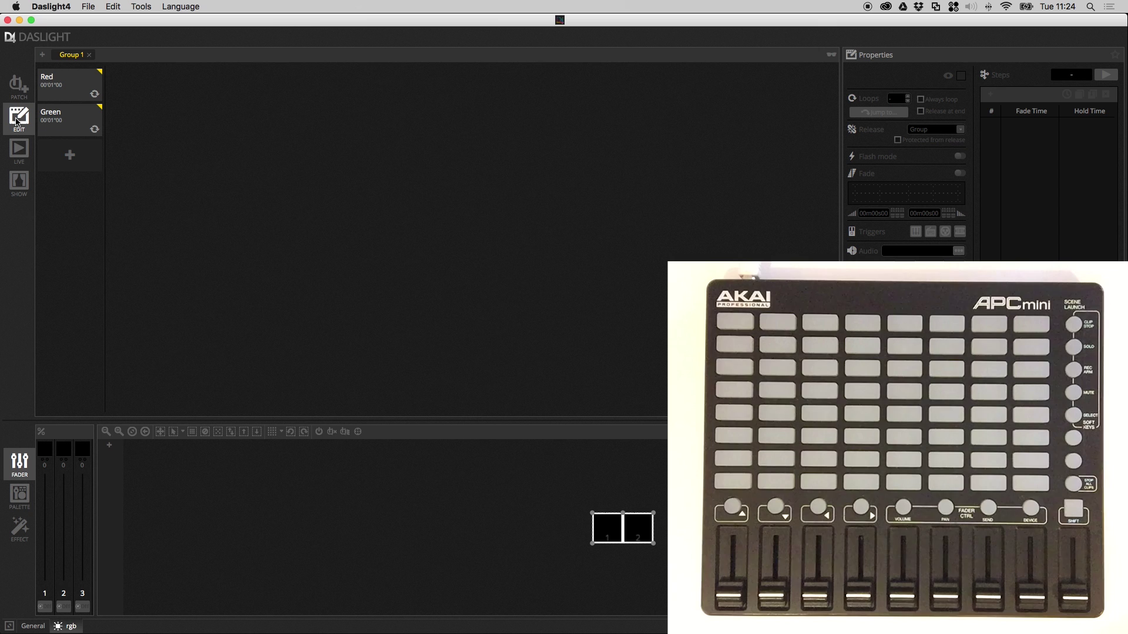
{"action": "left_click", "coordinate": [36, 626]}
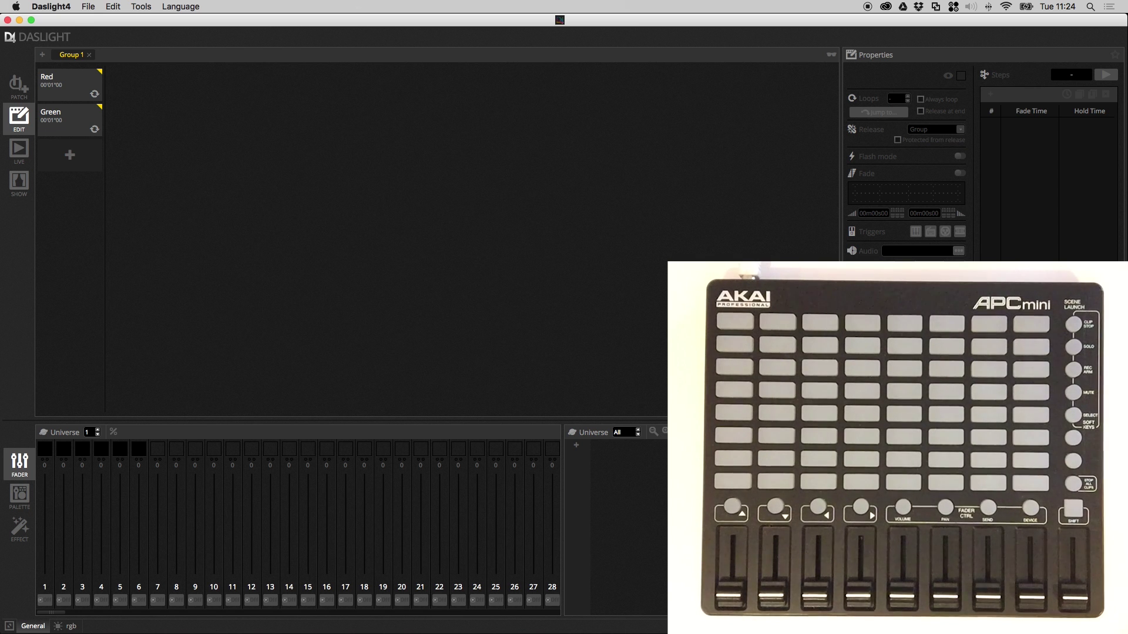
{"action": "left_click", "coordinate": [82, 130]}
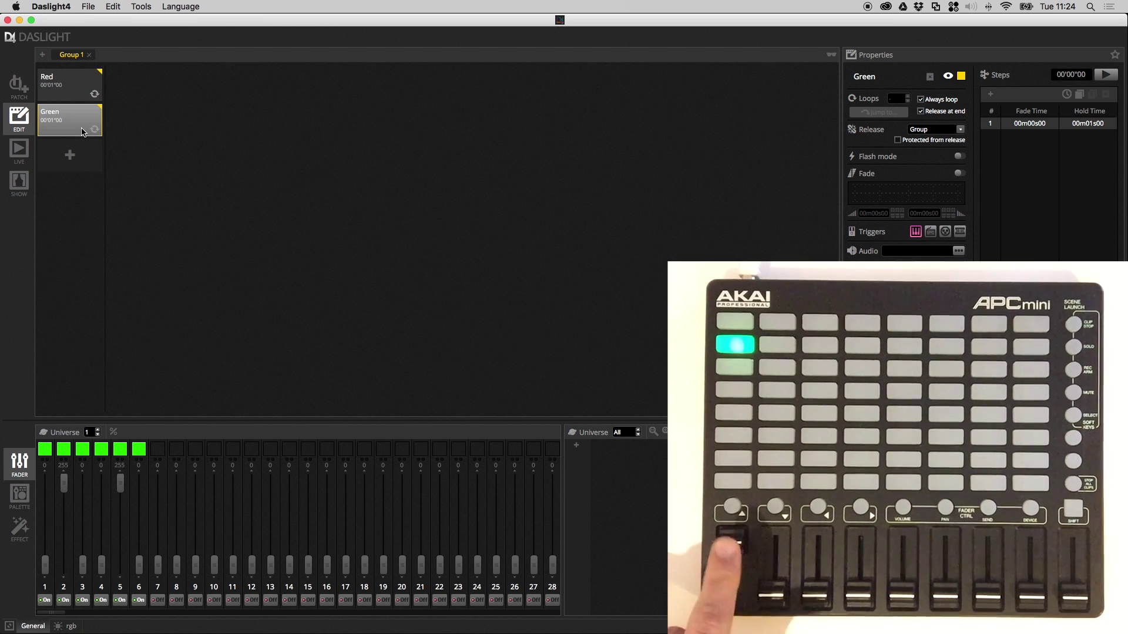
{"action": "right_click", "coordinate": [44, 562]}
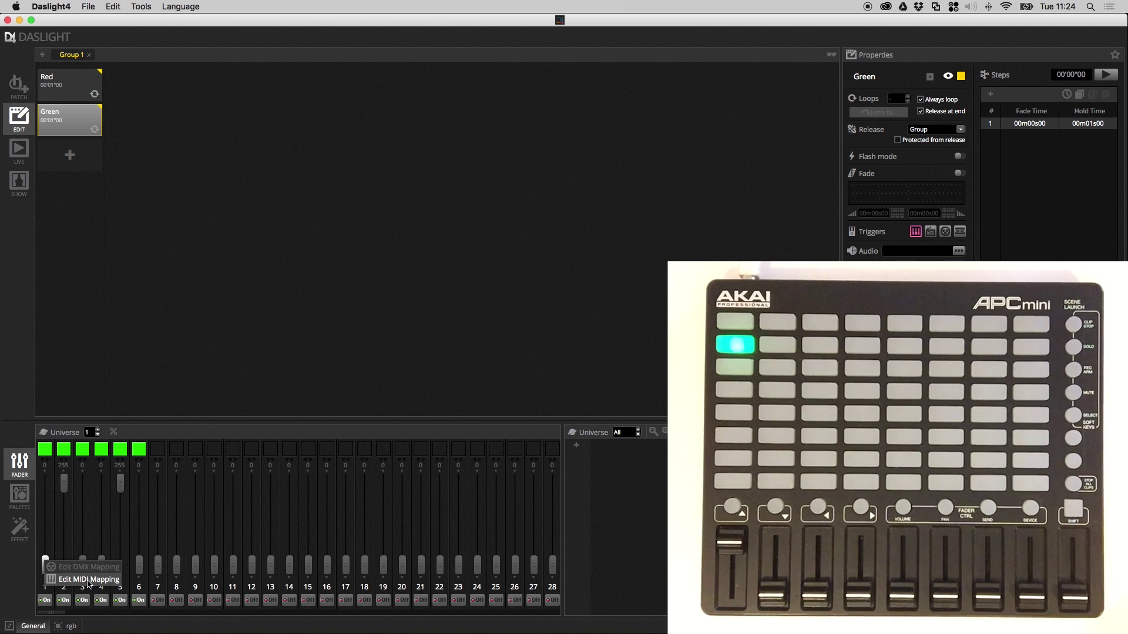
{"action": "left_click", "coordinate": [89, 580]}
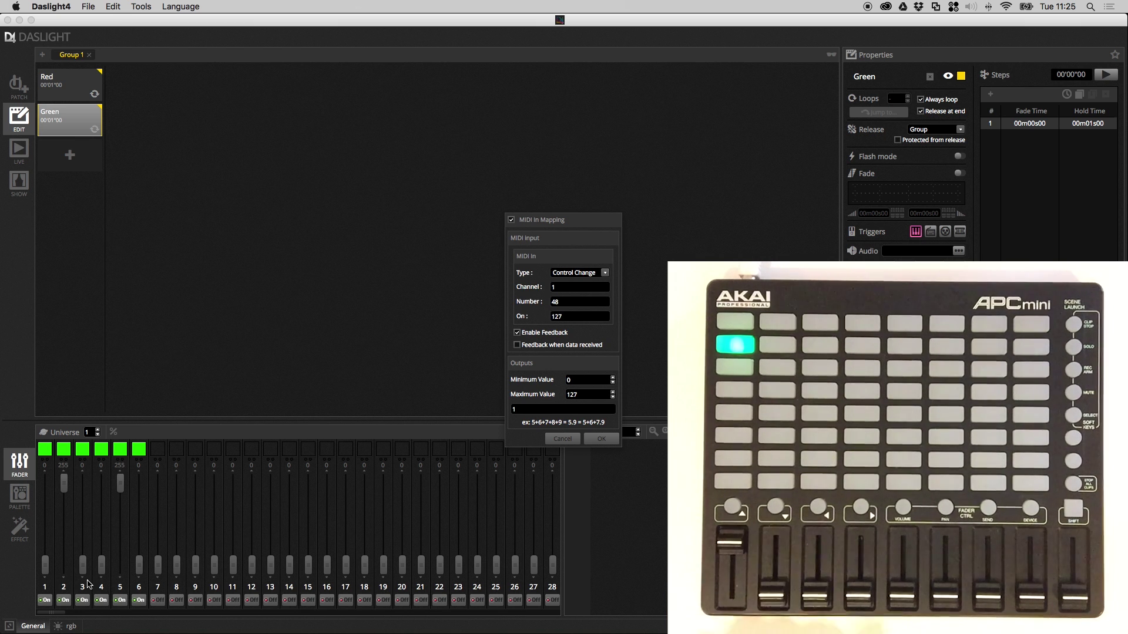
{"action": "left_click", "coordinate": [600, 438]}
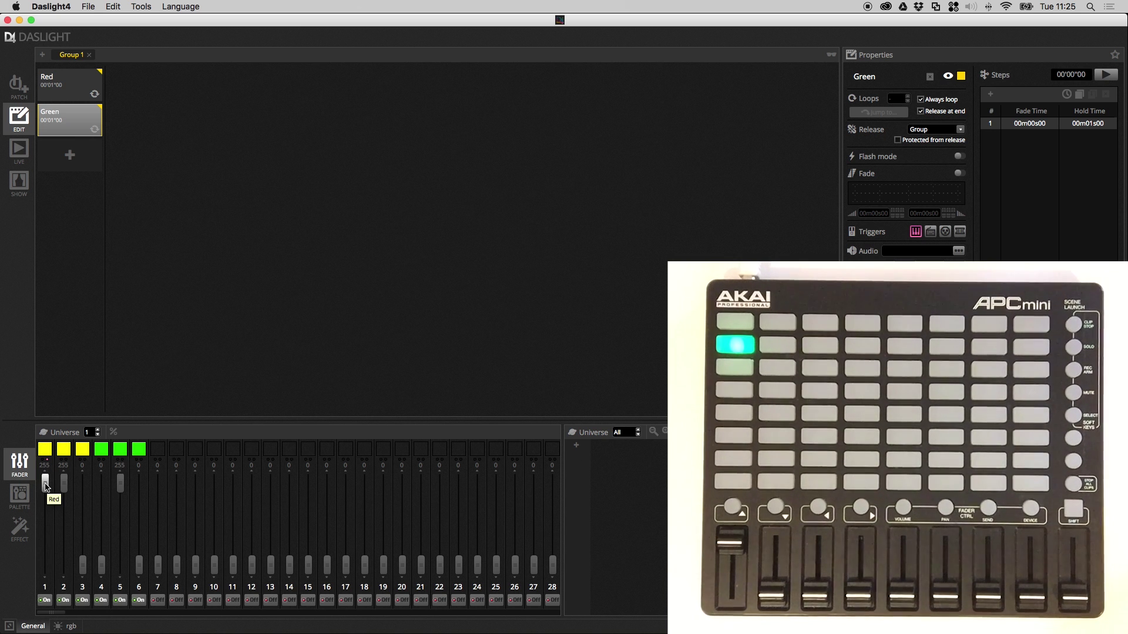
Set the outputs of the channel 1 fader's MIDI mapping to 1+4
{"action": "right_click", "coordinate": [46, 487]}
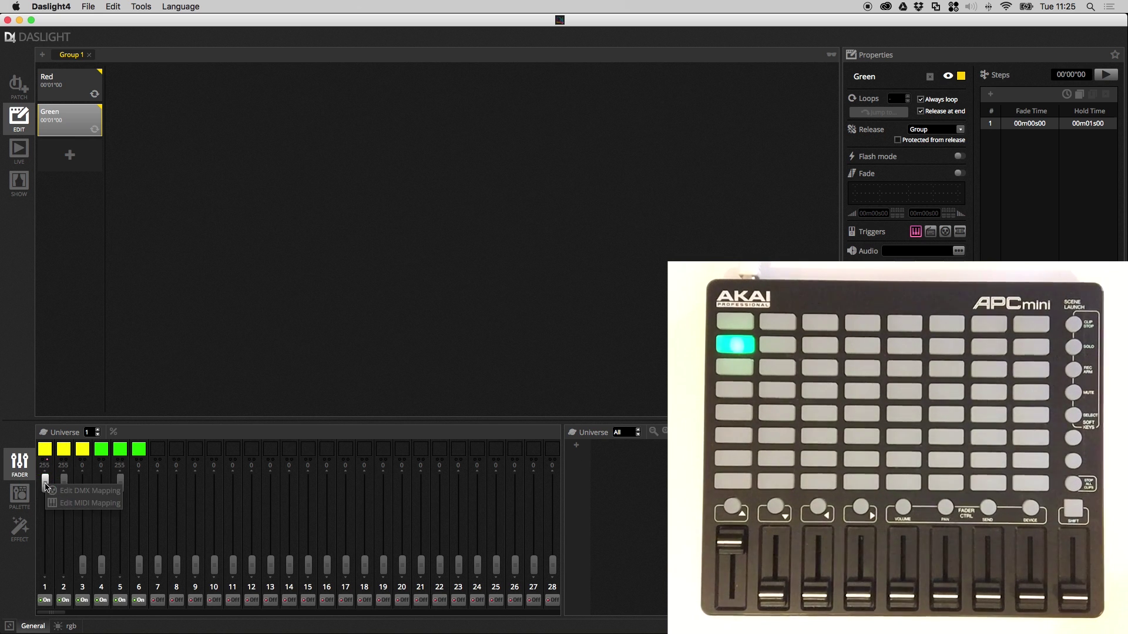
{"action": "left_click", "coordinate": [70, 504]}
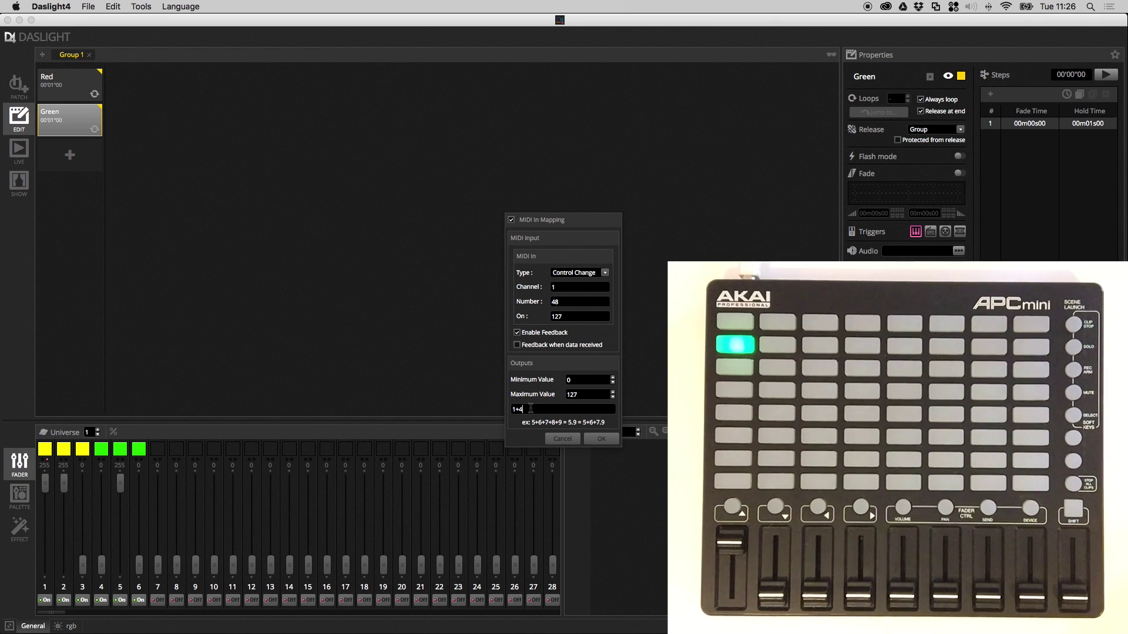
{"action": "left_click", "coordinate": [601, 440]}
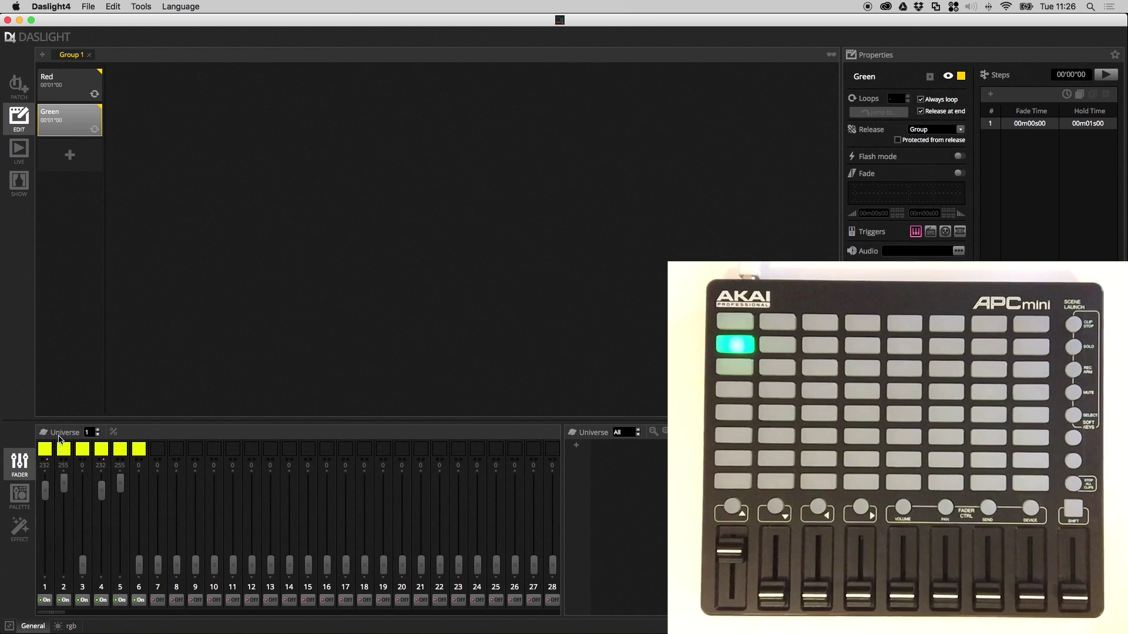
Change the outputs of the channel 1 fader's MIDI mapping to the range 1.4
{"action": "right_click", "coordinate": [48, 495]}
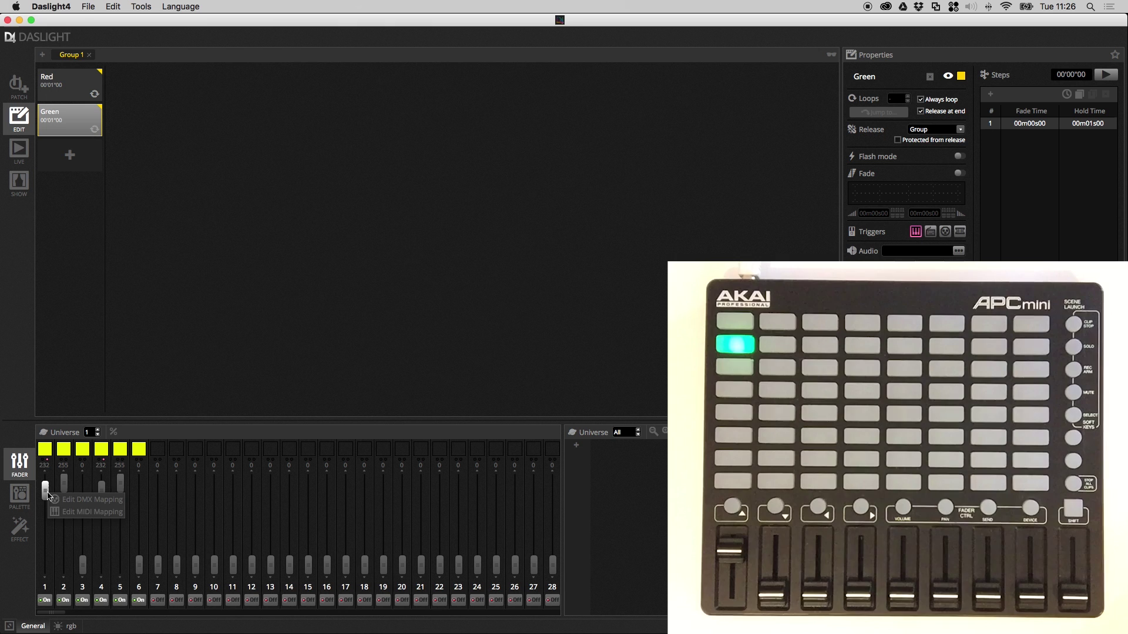
{"action": "left_click", "coordinate": [92, 511]}
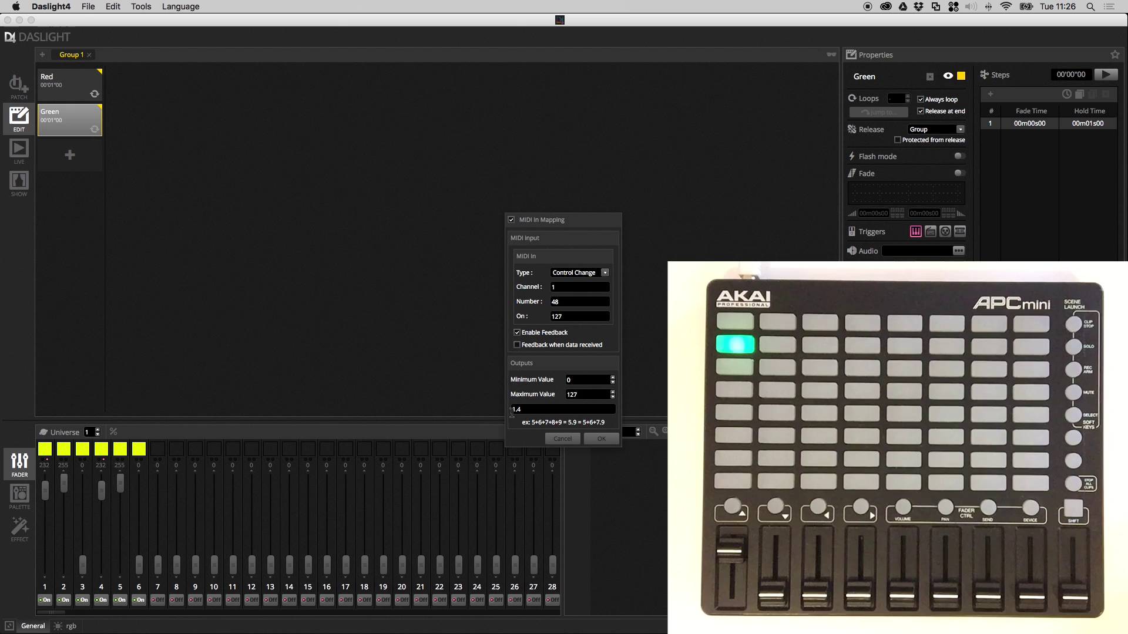
{"action": "left_click", "coordinate": [602, 439]}
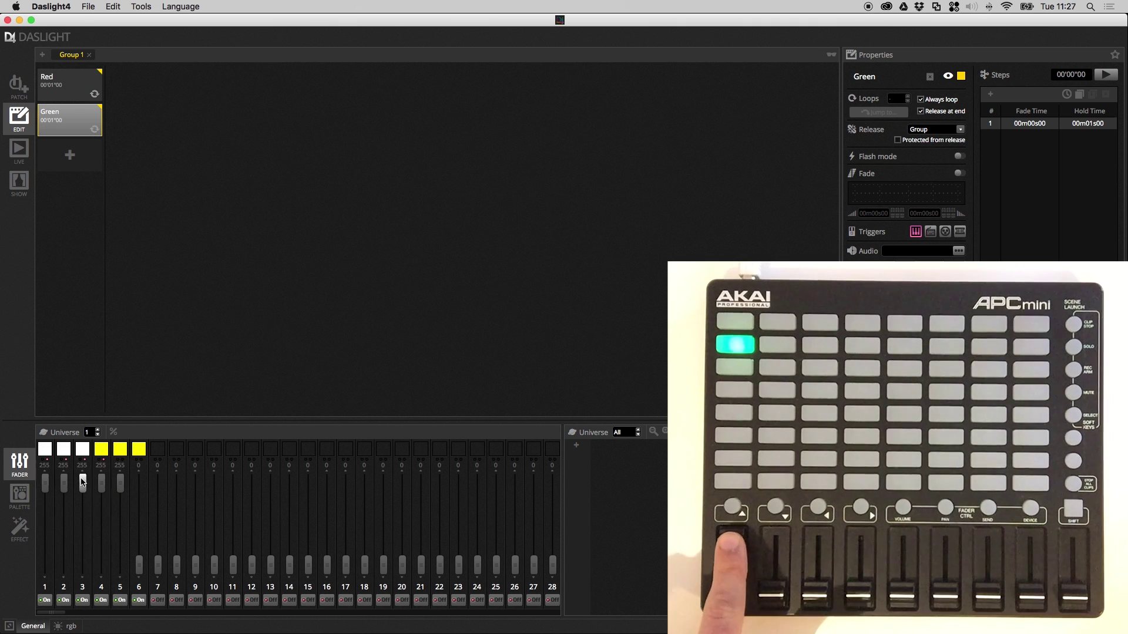
Set the channel 1 fader's MIDI mapping to output 1 only, with a maximum value of 64
{"action": "right_click", "coordinate": [45, 485]}
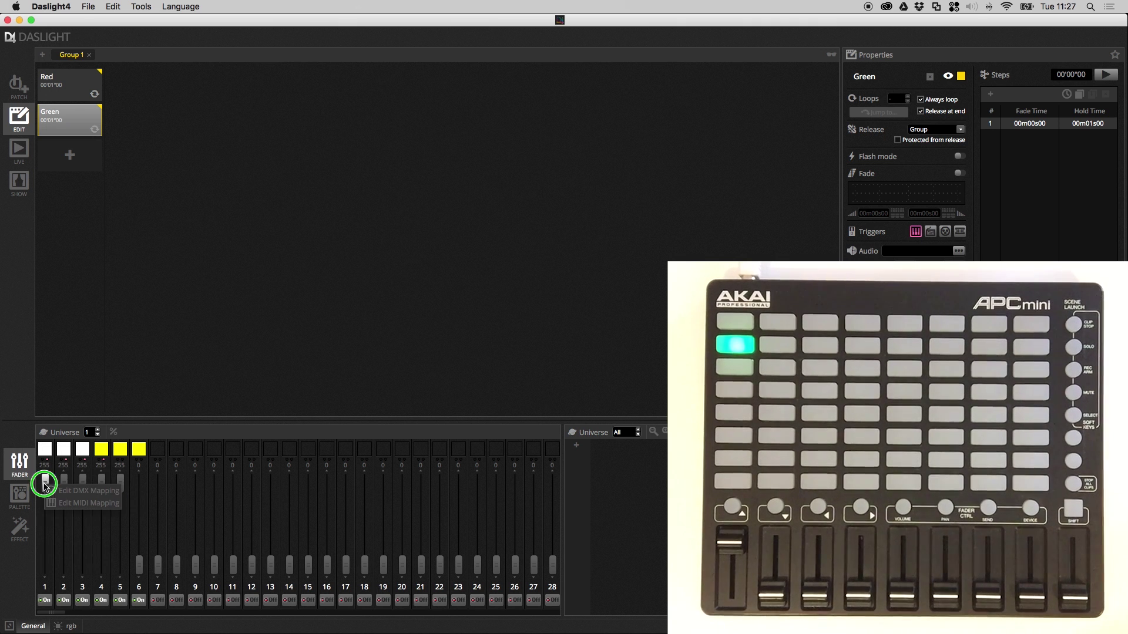
{"action": "left_click", "coordinate": [95, 504]}
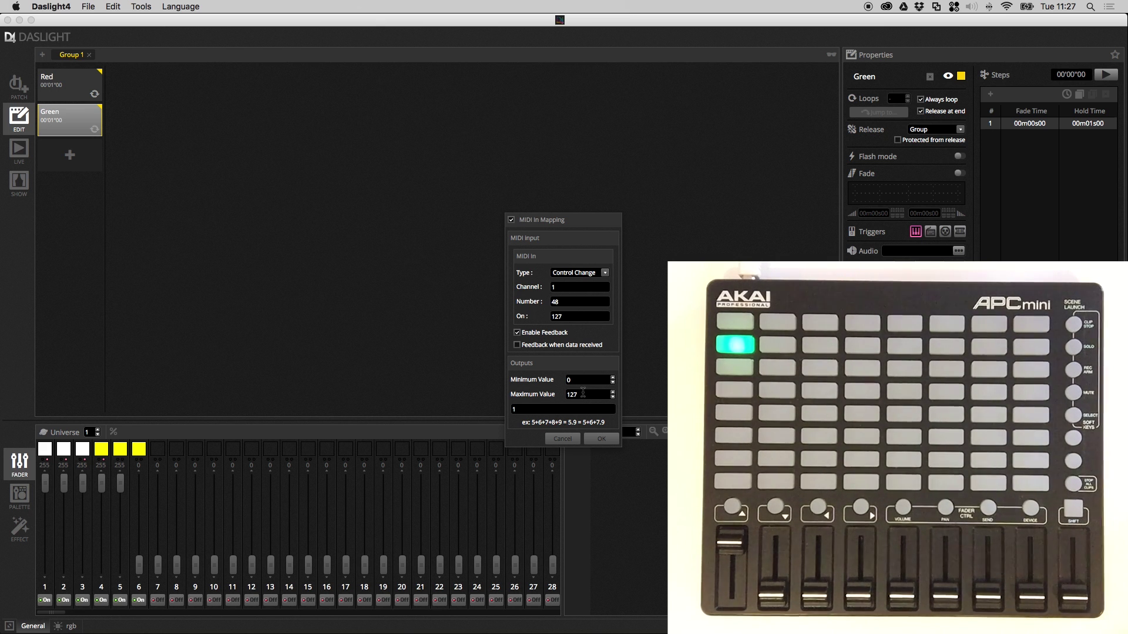
{"action": "left_click_drag", "start_coordinate": [584, 394], "coordinate": [565, 394]}
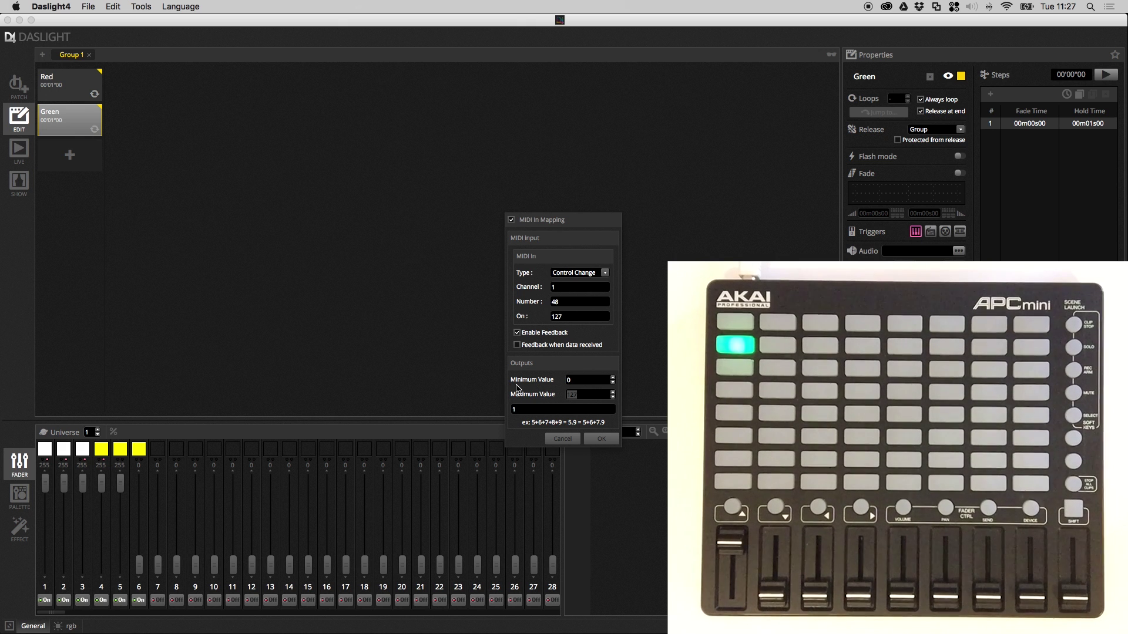
{"action": "type", "text": "64"}
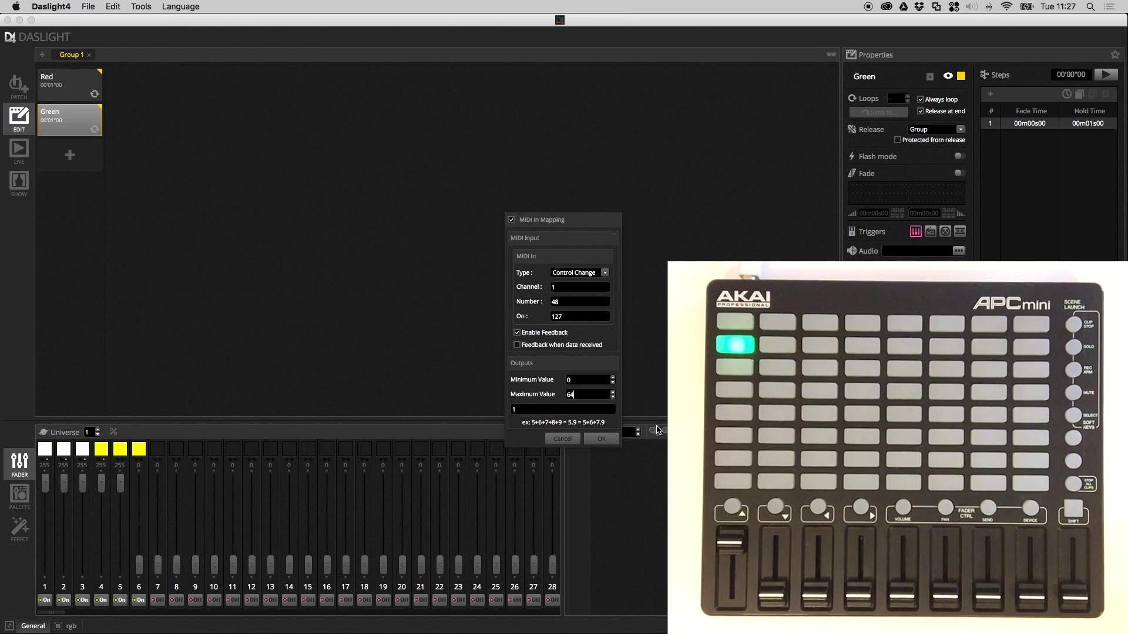
{"action": "left_click", "coordinate": [601, 439]}
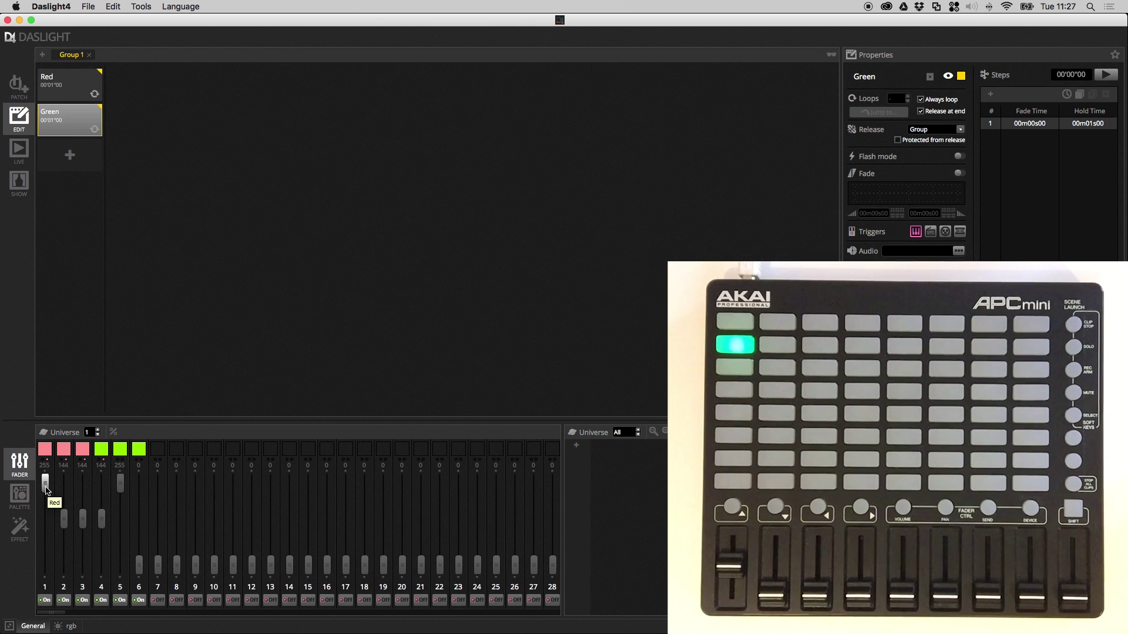
Set the minimum value of the channel 1 fader's MIDI mapping to 32
{"action": "right_click", "coordinate": [47, 491]}
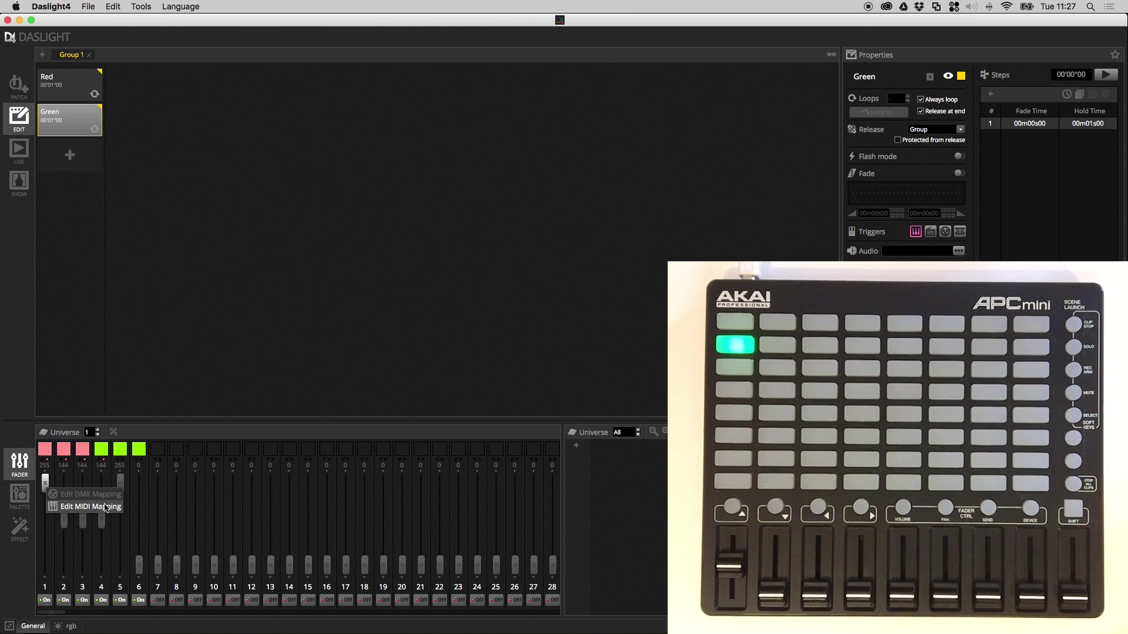
{"action": "left_click", "coordinate": [104, 506]}
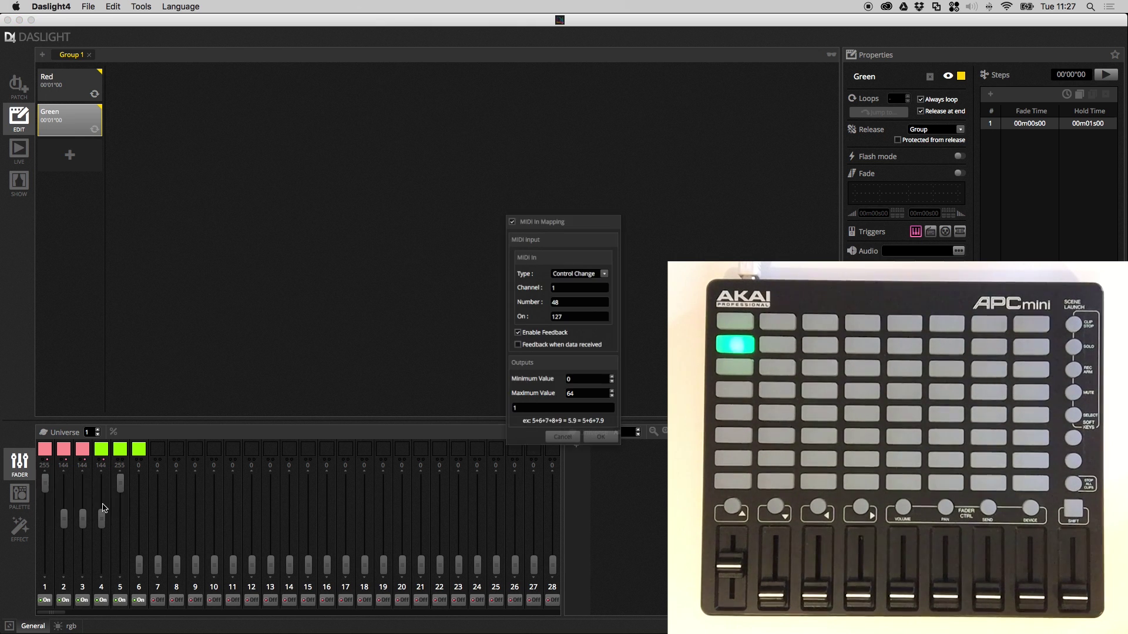
{"action": "double_click", "coordinate": [569, 380]}
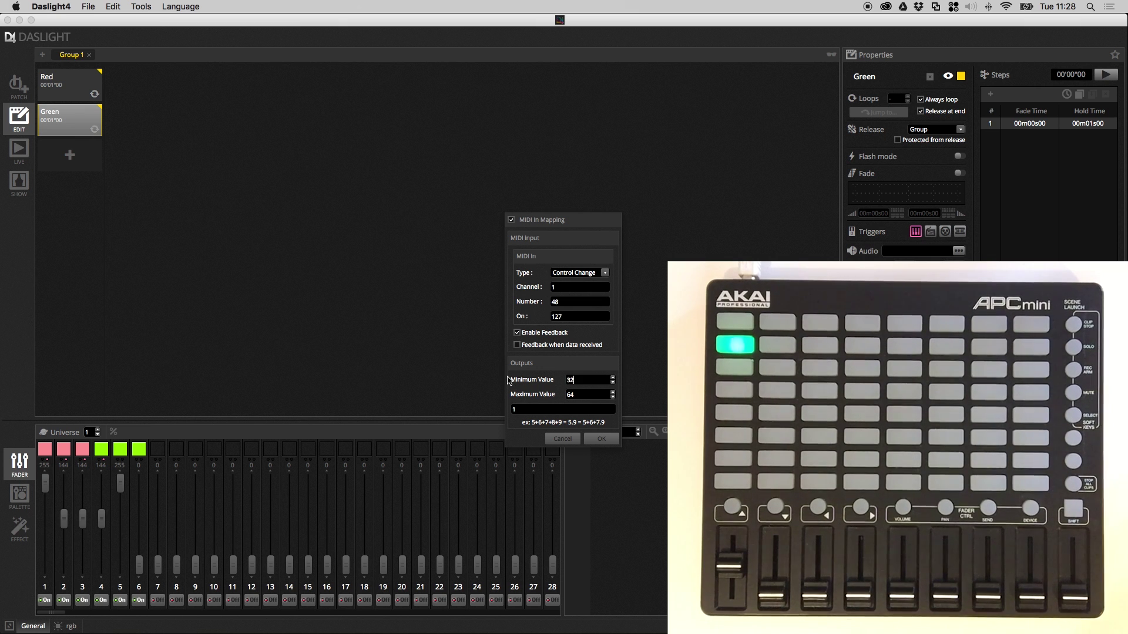
{"action": "left_click", "coordinate": [608, 438]}
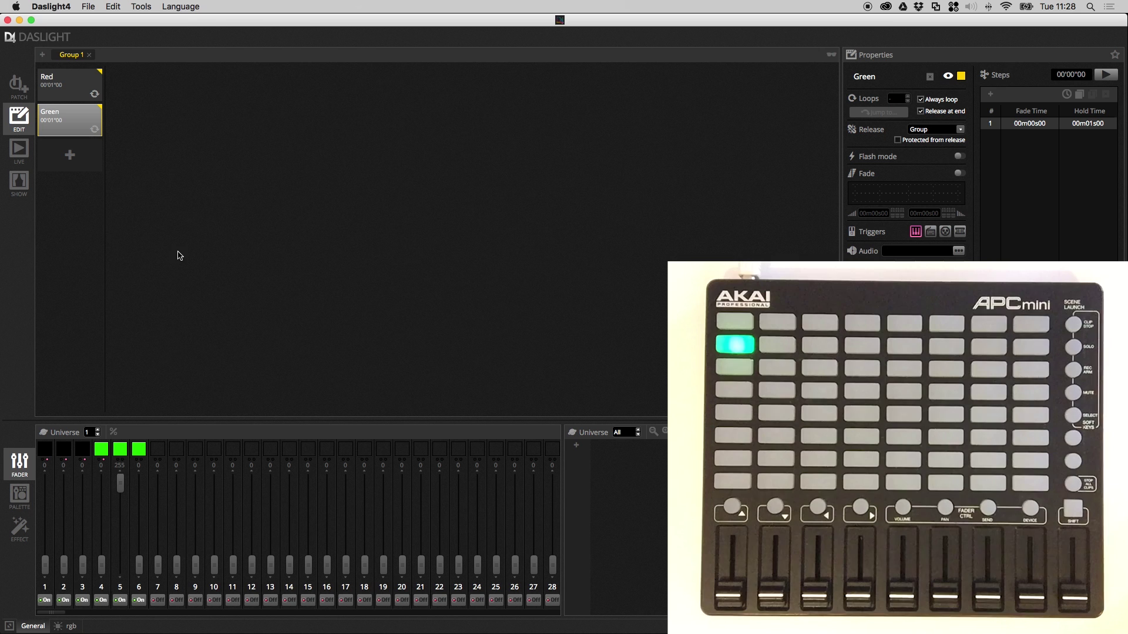
Switch to Live mode and map the Master Dimmer to the APC mini's last fader
{"action": "left_click", "coordinate": [19, 151]}
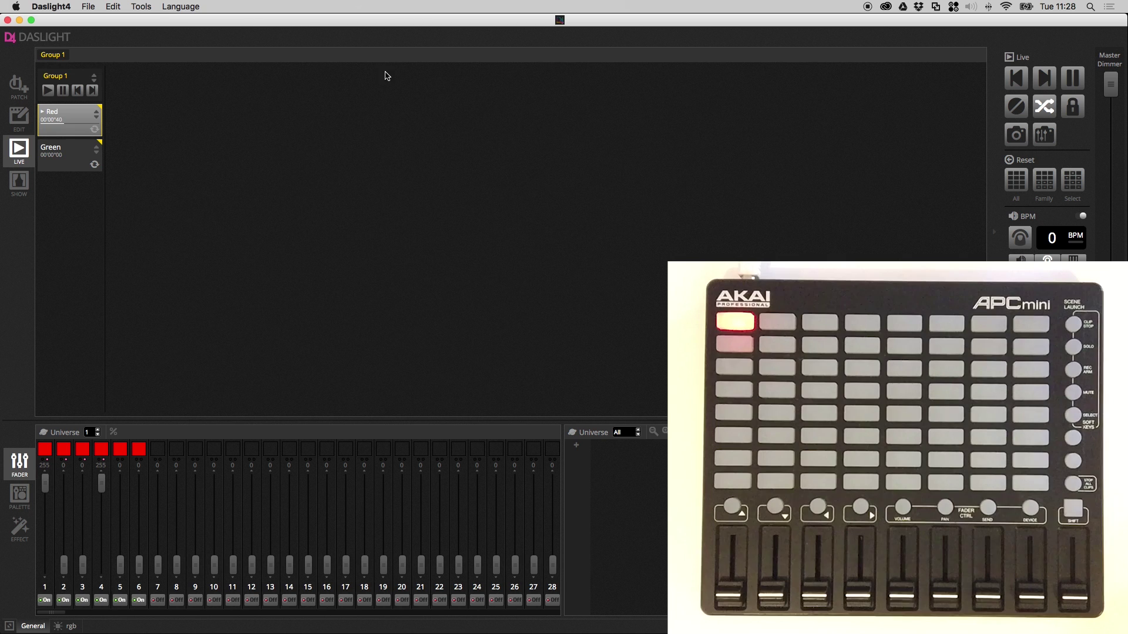
{"action": "right_click", "coordinate": [1112, 89]}
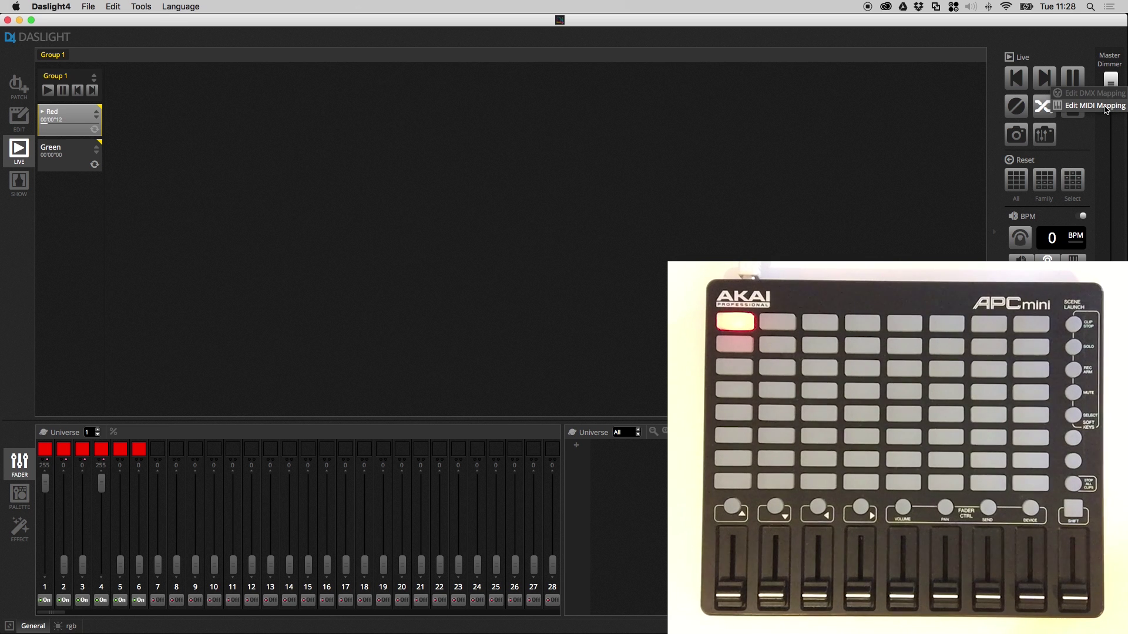
{"action": "left_click", "coordinate": [1093, 106]}
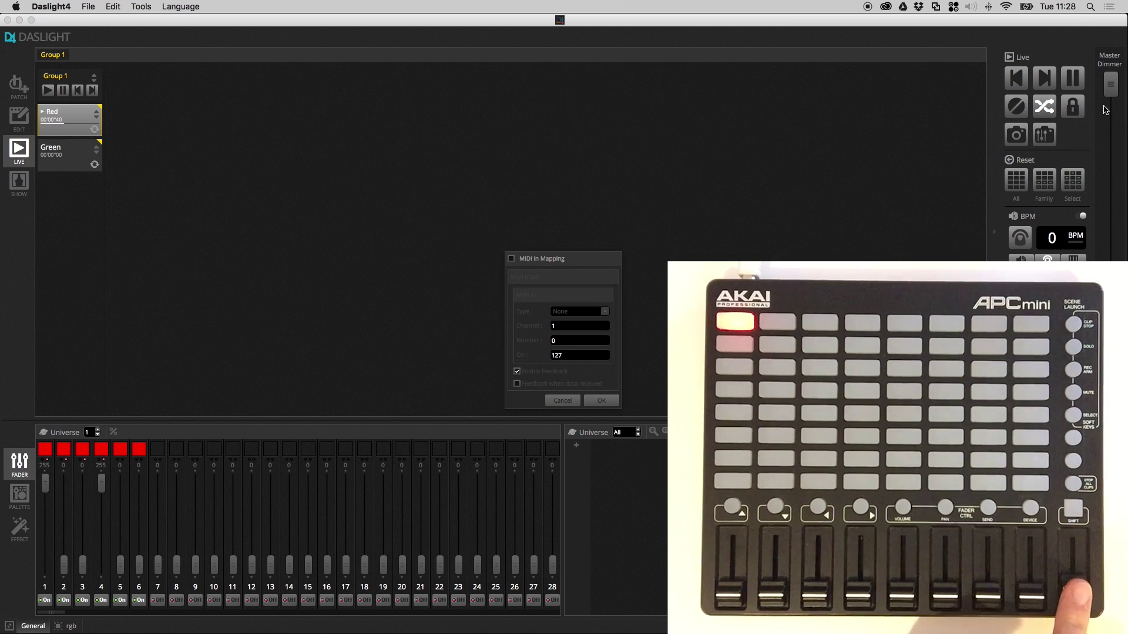
{"action": "left_click", "coordinate": [605, 403]}
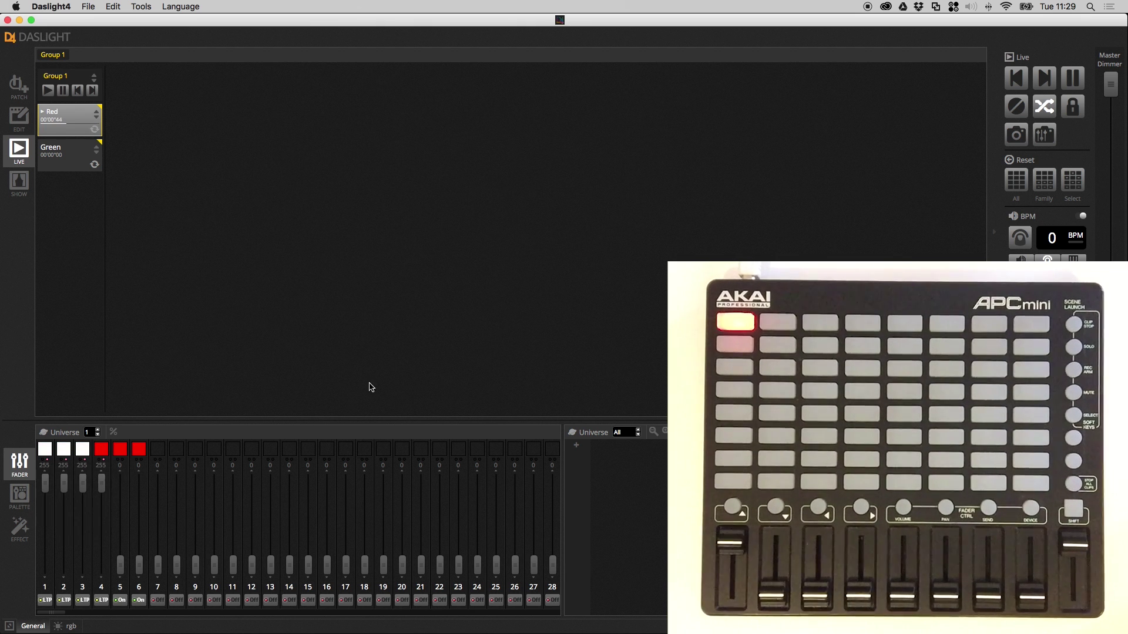
Map the Reset All control to the APC mini's Shift button as Note On, channel 1, number 98
{"action": "left_click", "coordinate": [1011, 183]}
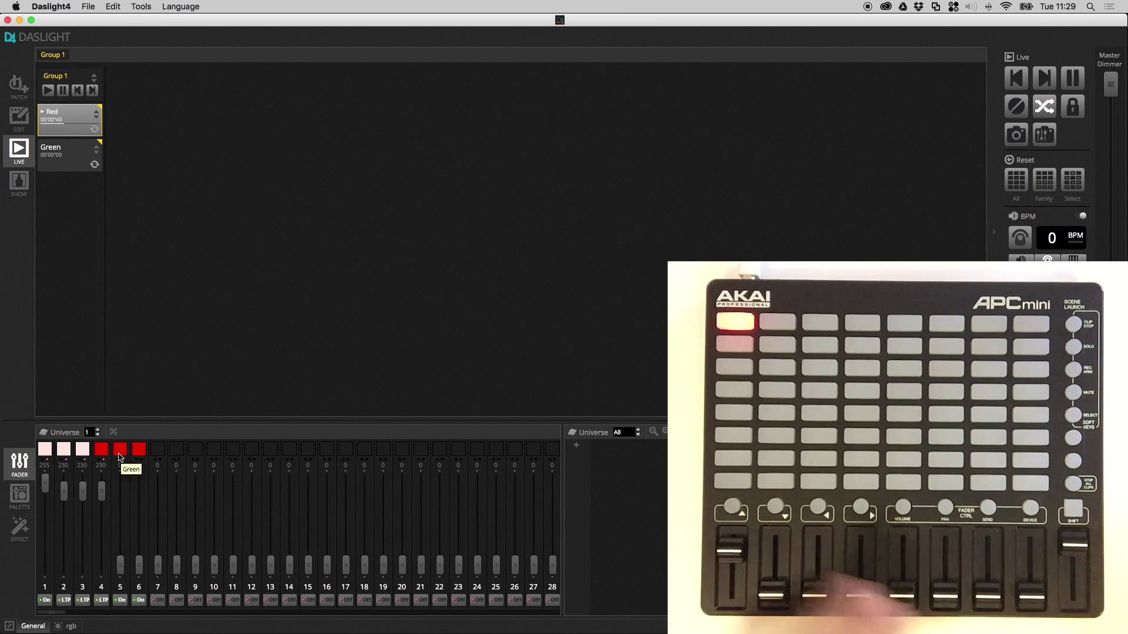
{"action": "right_click", "coordinate": [1017, 181]}
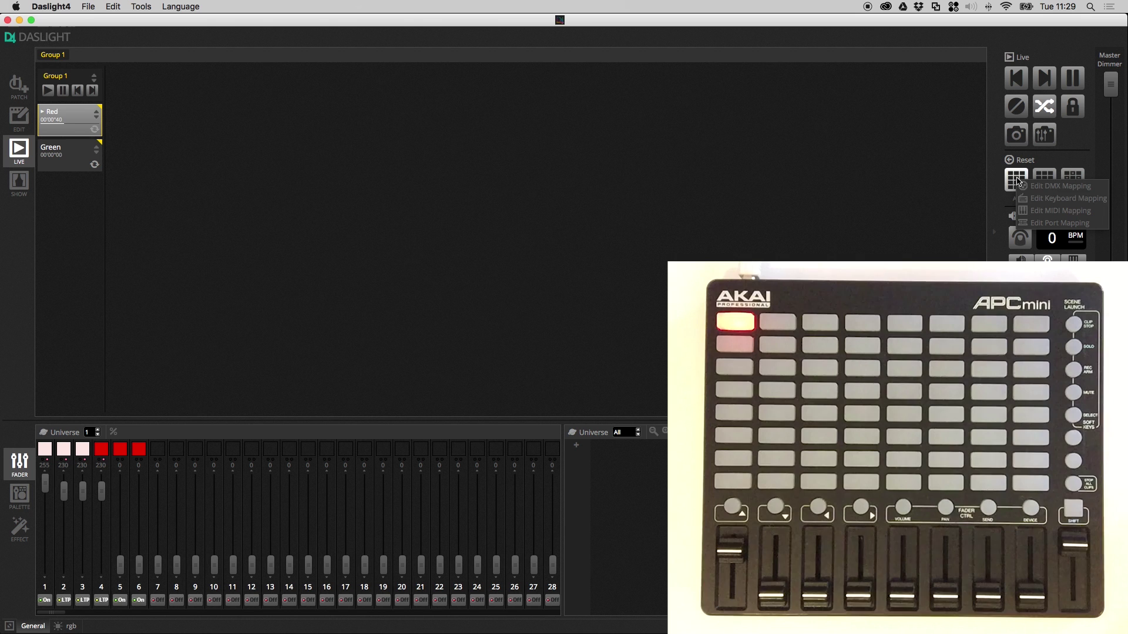
{"action": "left_click", "coordinate": [1035, 212]}
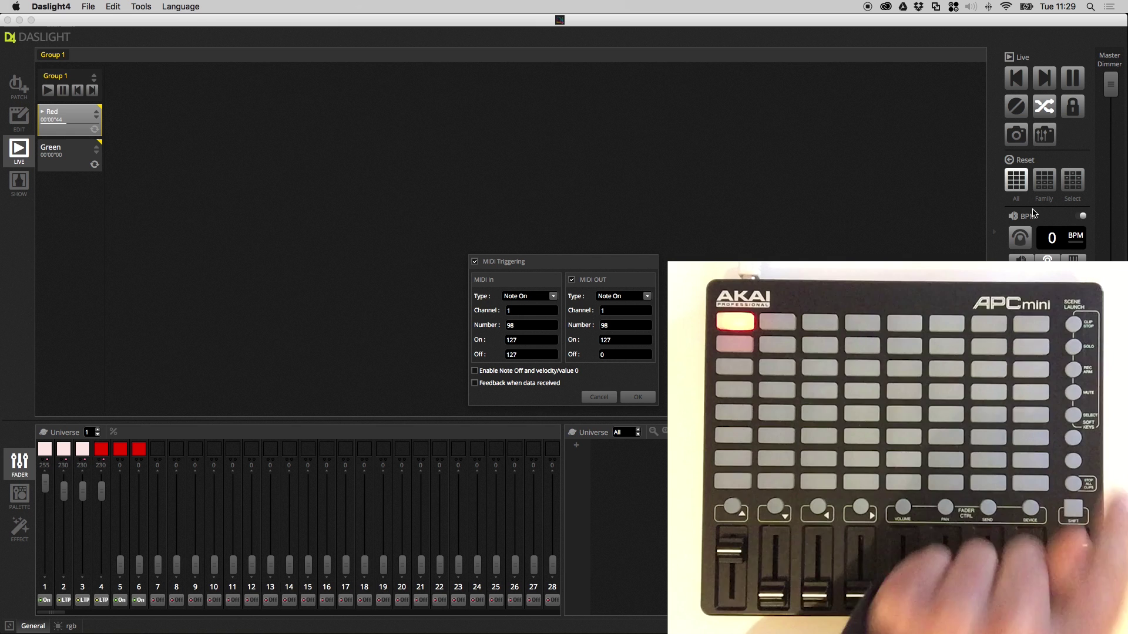
{"action": "left_click", "coordinate": [650, 397]}
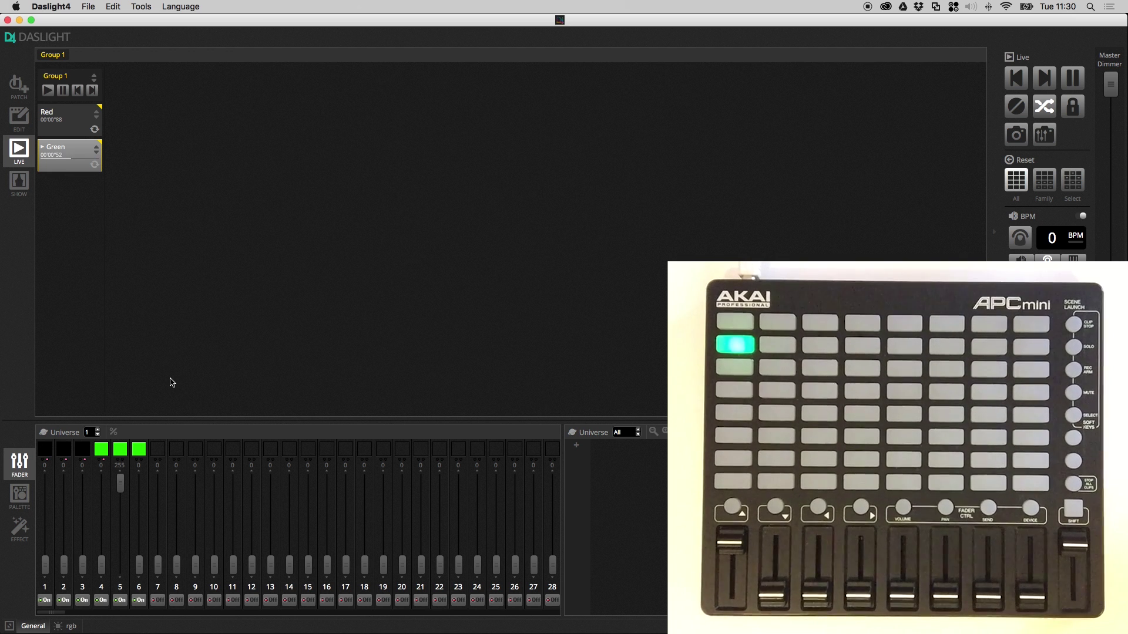
Expand the Green scene's live controls and map its dimmer to the APC mini's eighth fader
{"action": "left_click", "coordinate": [97, 153]}
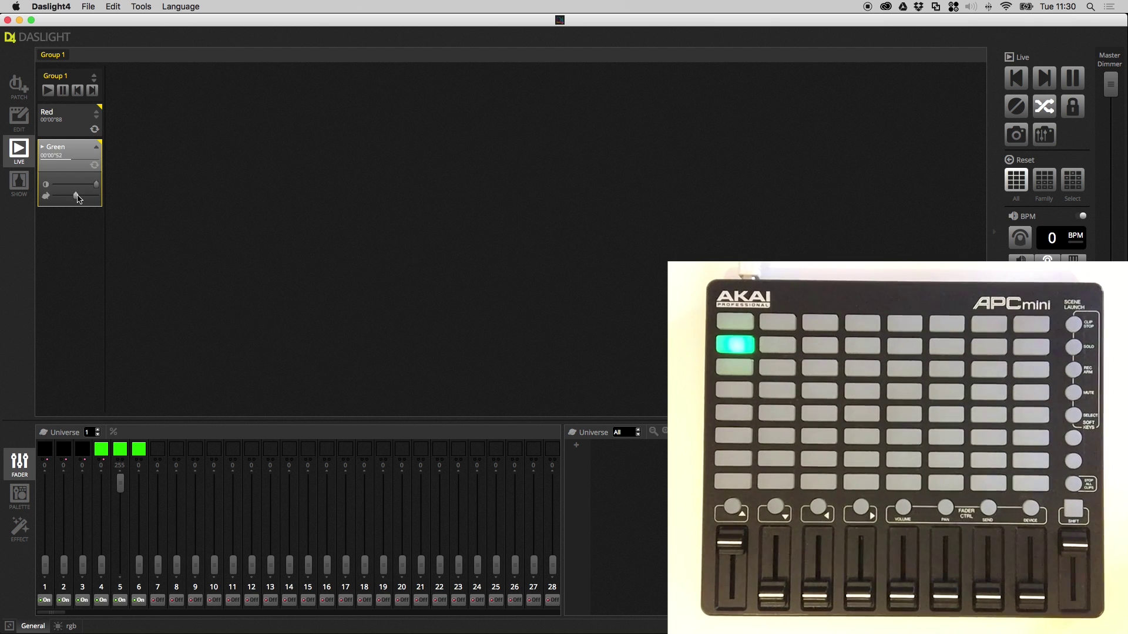
{"action": "right_click", "coordinate": [98, 187]}
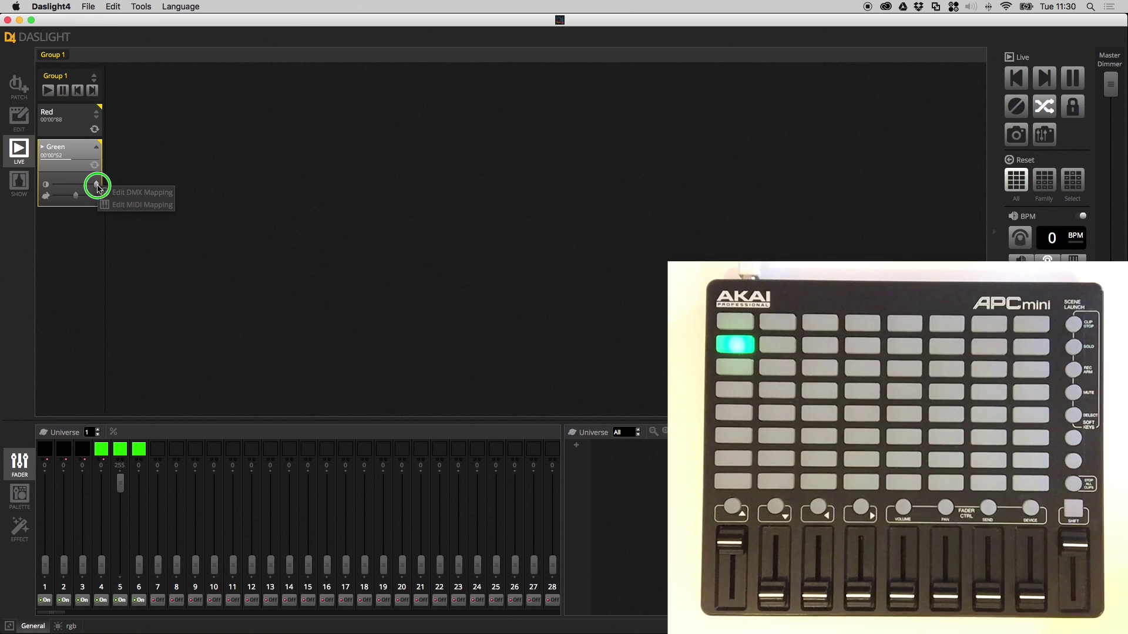
{"action": "left_click", "coordinate": [130, 205]}
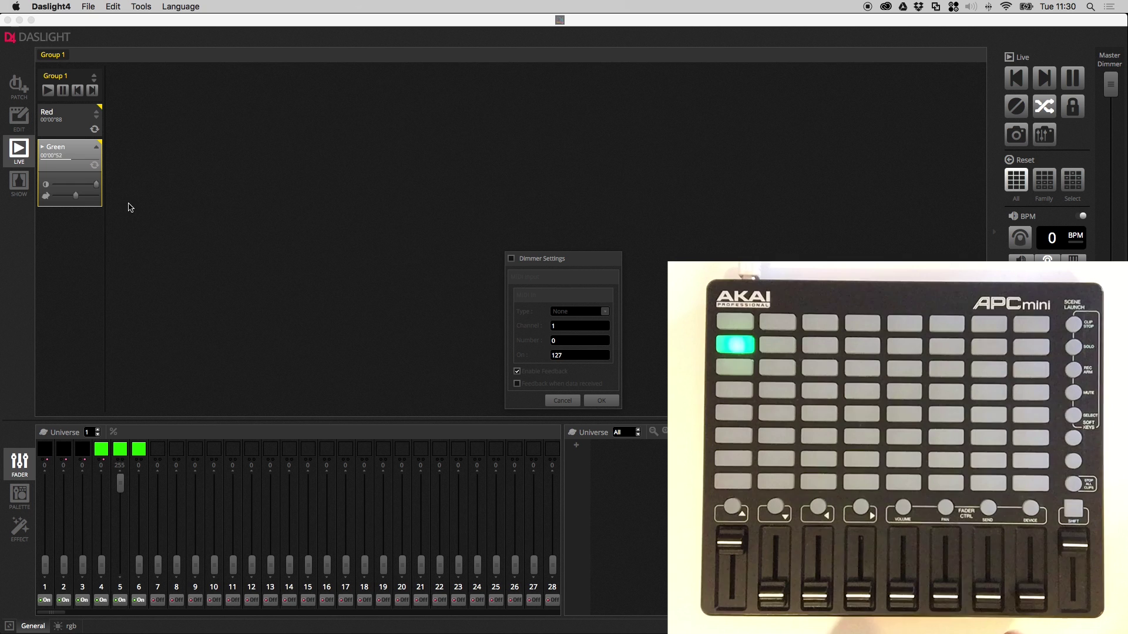
{"action": "left_click", "coordinate": [599, 400]}
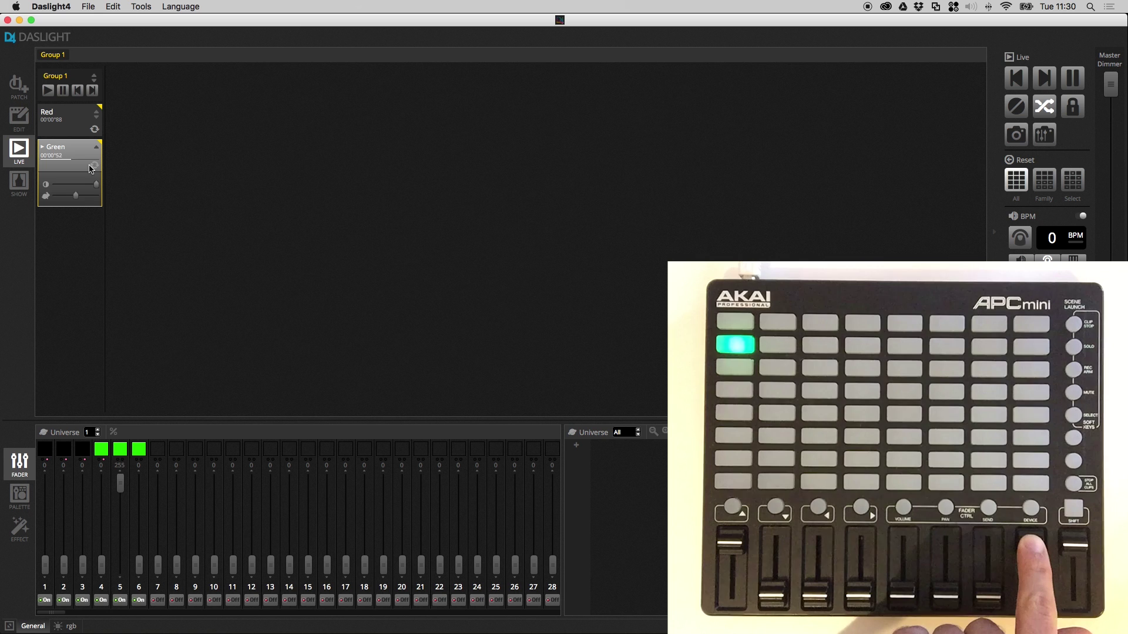
Map Group 1's Next control to the APC mini's right-arrow button as Note On / Off, channel 1, number 67
{"action": "left_click", "coordinate": [53, 91]}
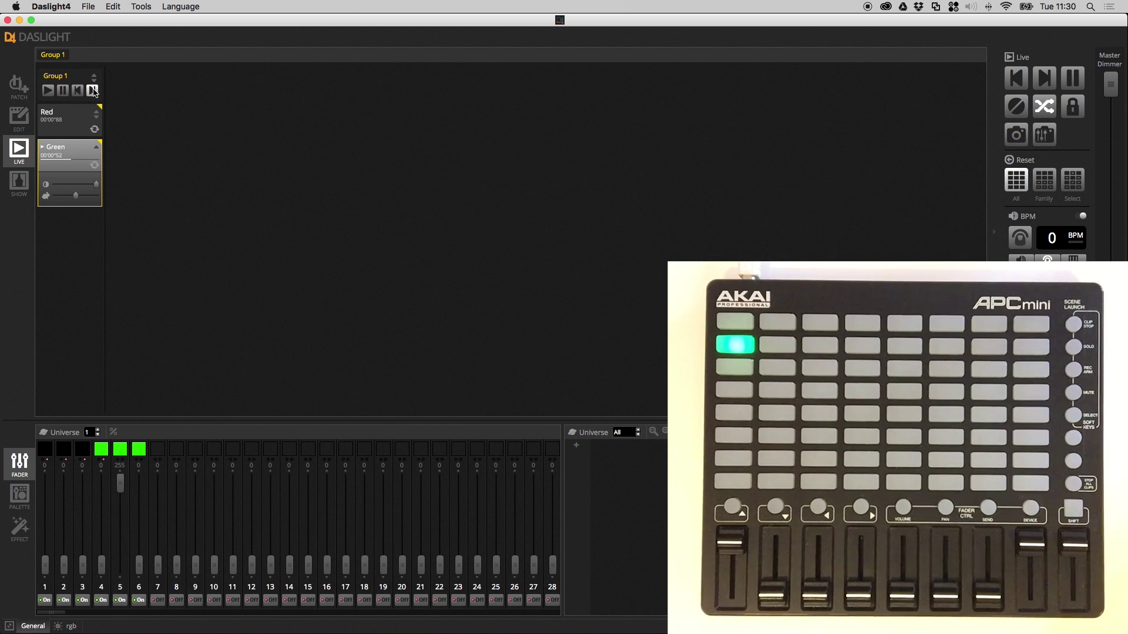
{"action": "right_click", "coordinate": [93, 91]}
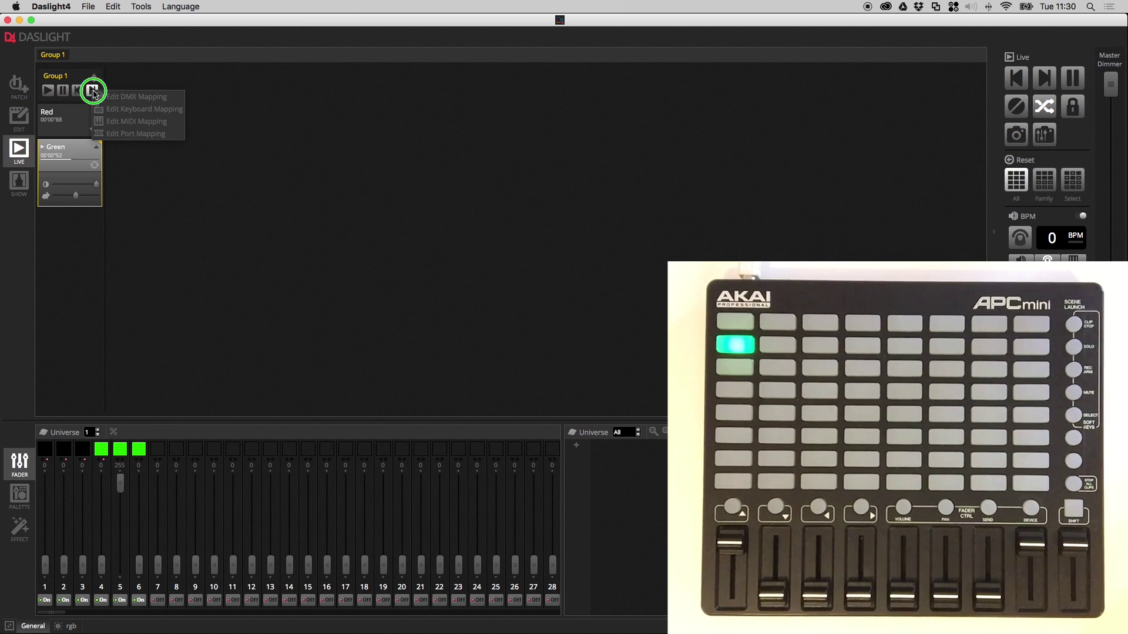
{"action": "left_click", "coordinate": [143, 122]}
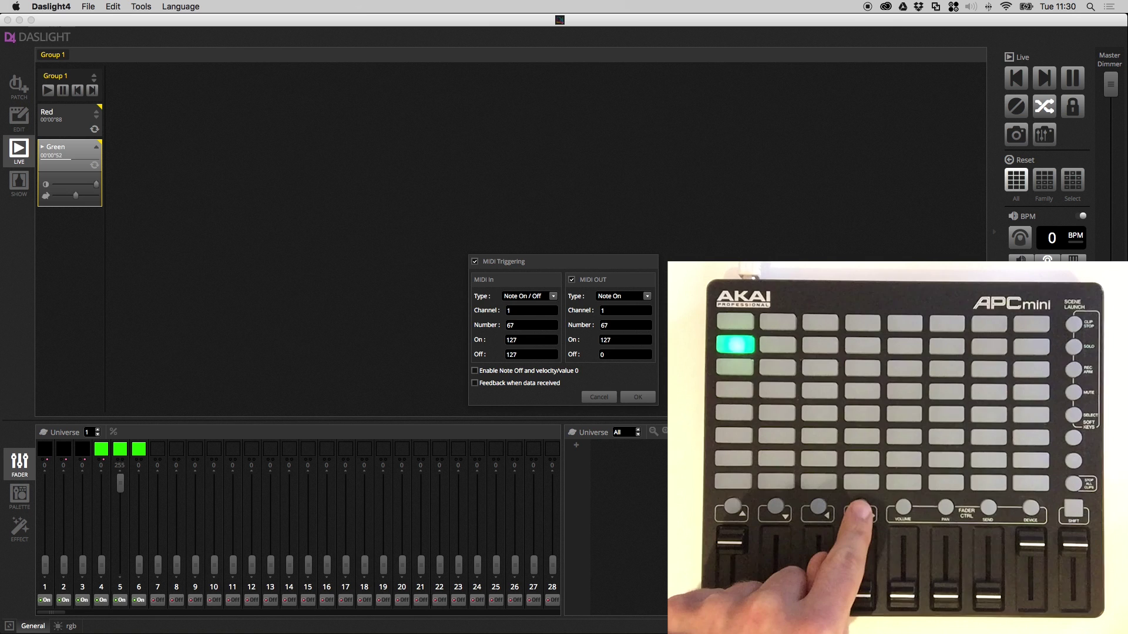
{"action": "left_click", "coordinate": [637, 397]}
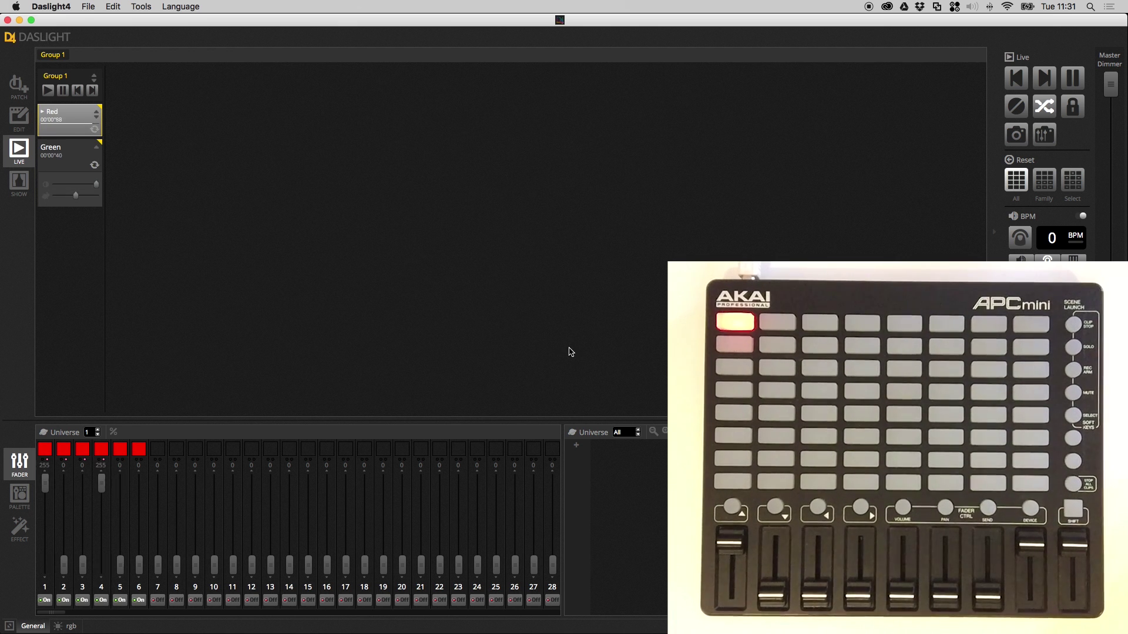
Open the preferences, check the MIDI devices, and view the MIDI triggering options of the Blackout shortcut
{"action": "left_click", "coordinate": [65, 9]}
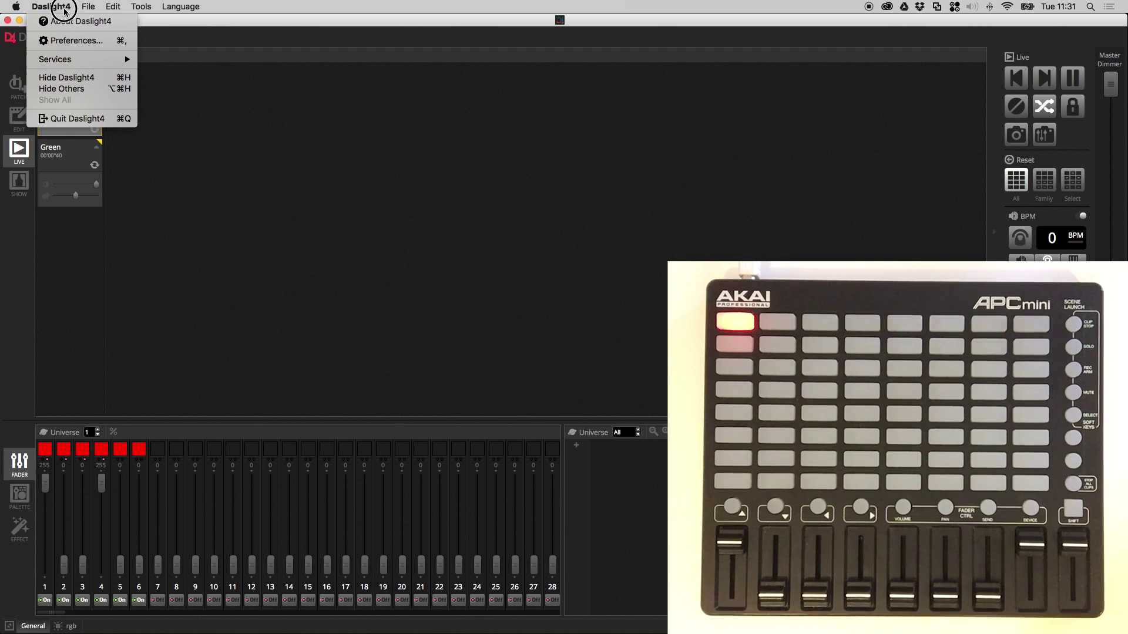
{"action": "left_click", "coordinate": [84, 41]}
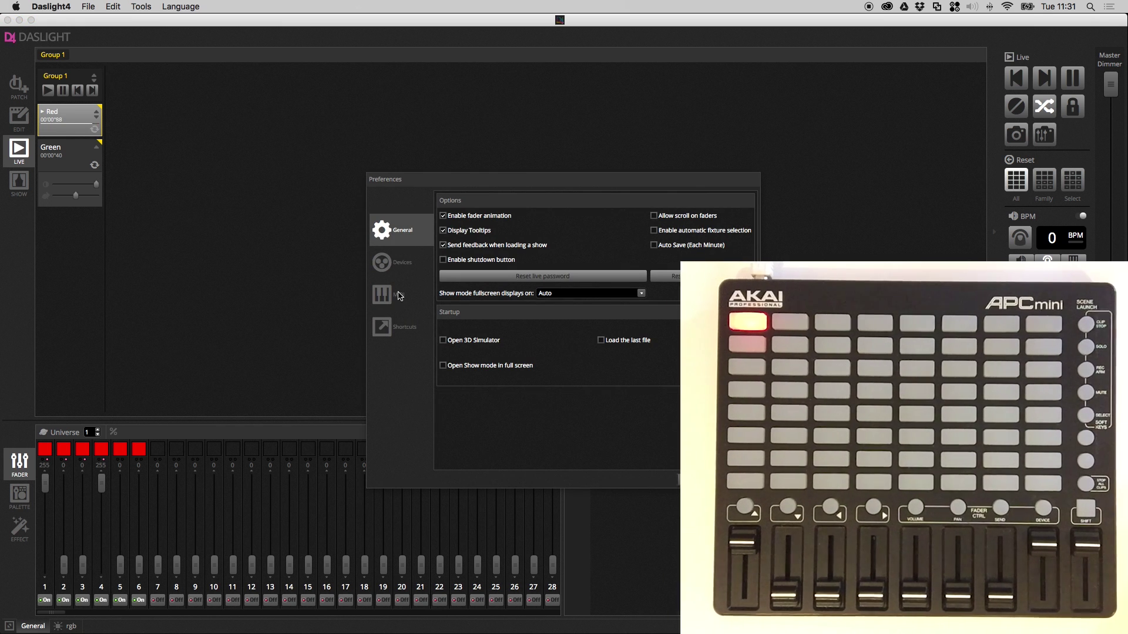
{"action": "left_click", "coordinate": [399, 295]}
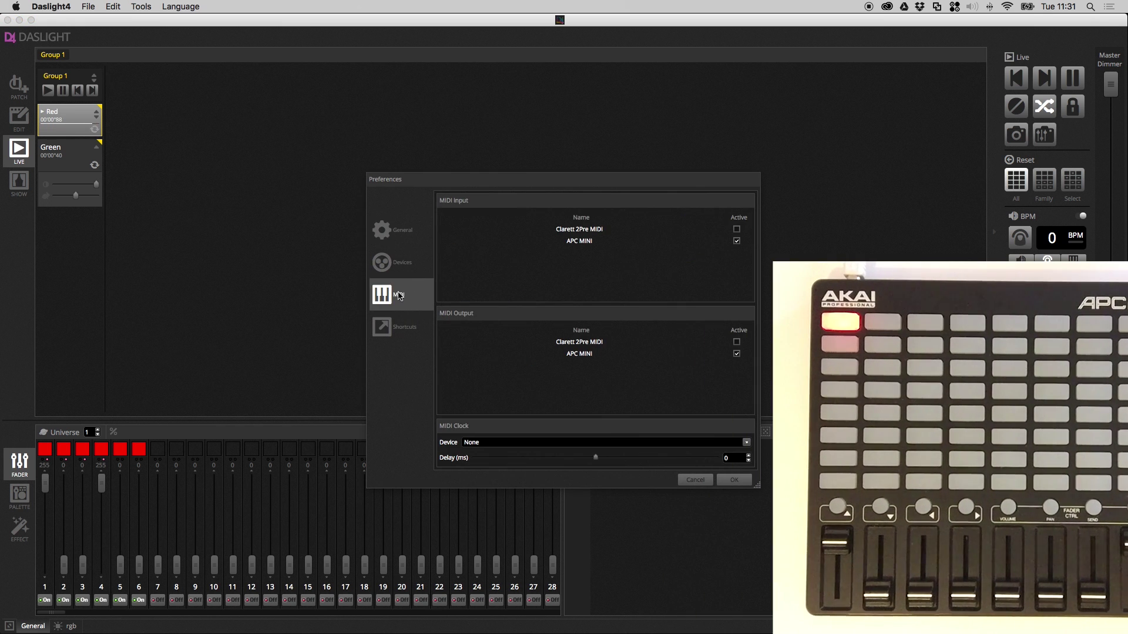
{"action": "left_click", "coordinate": [417, 324]}
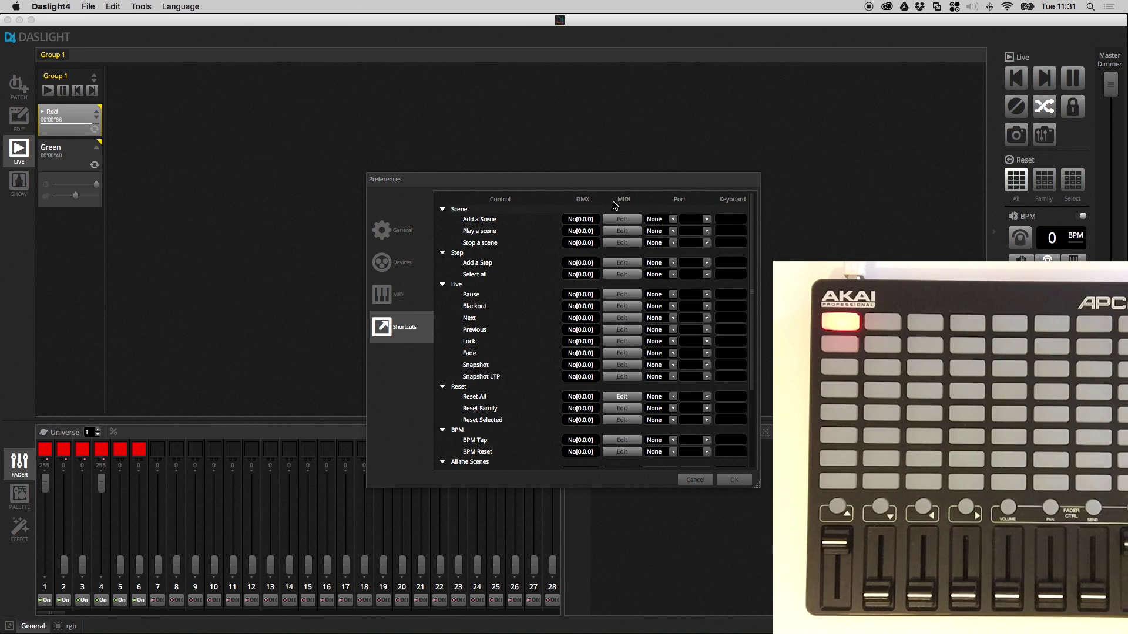
{"action": "left_click", "coordinate": [624, 306]}
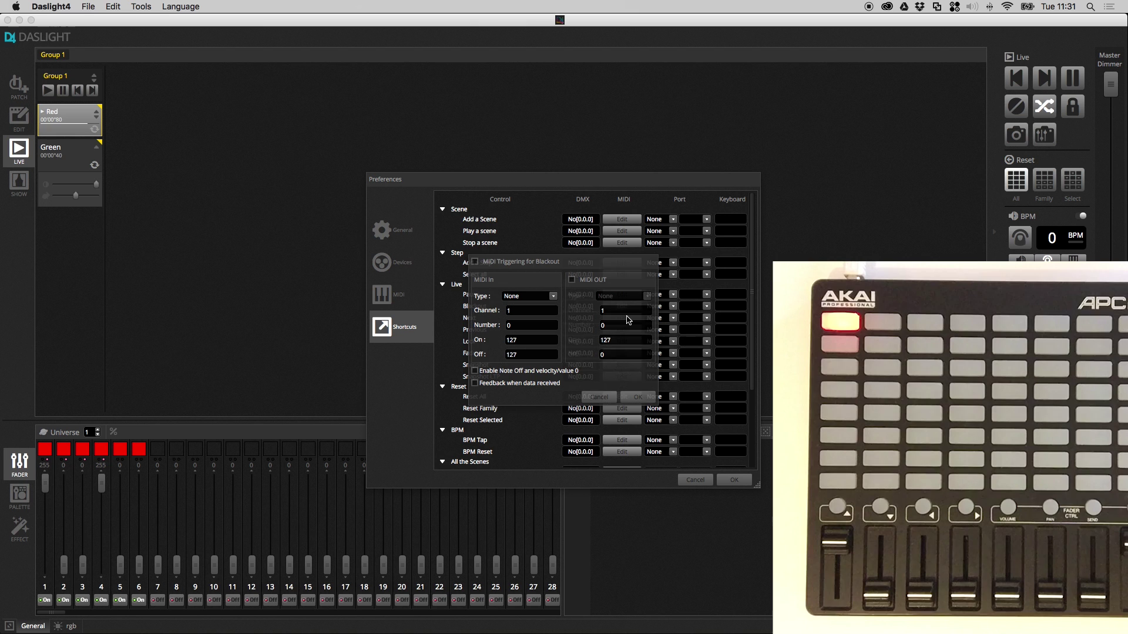
{"action": "left_click_drag", "start_coordinate": [525, 268], "coordinate": [605, 262]}
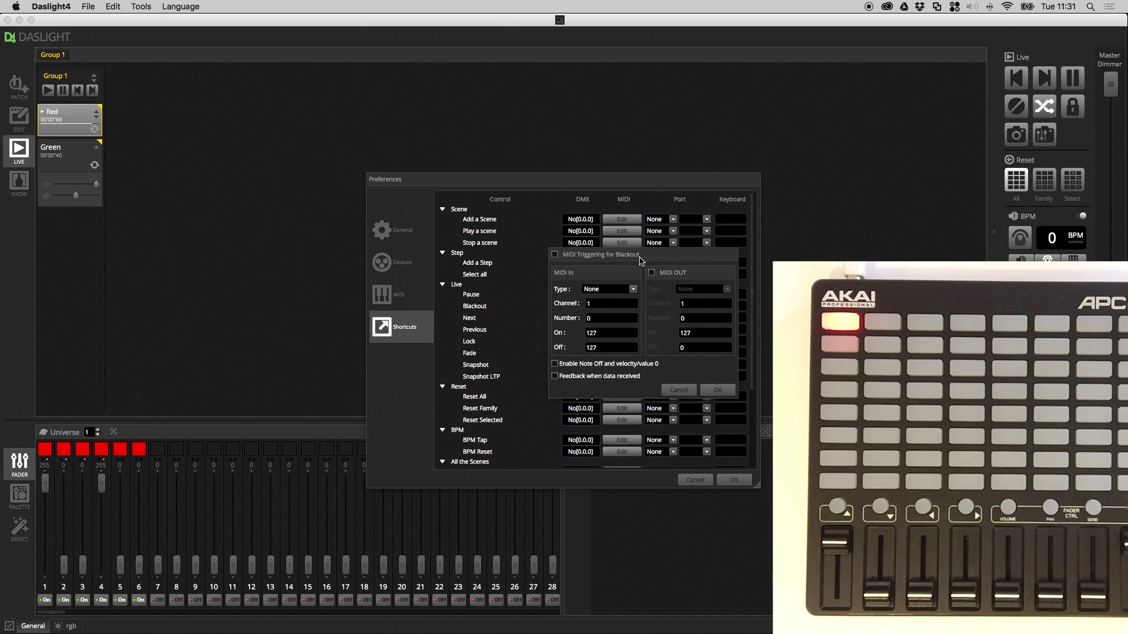
{"action": "left_click", "coordinate": [685, 390]}
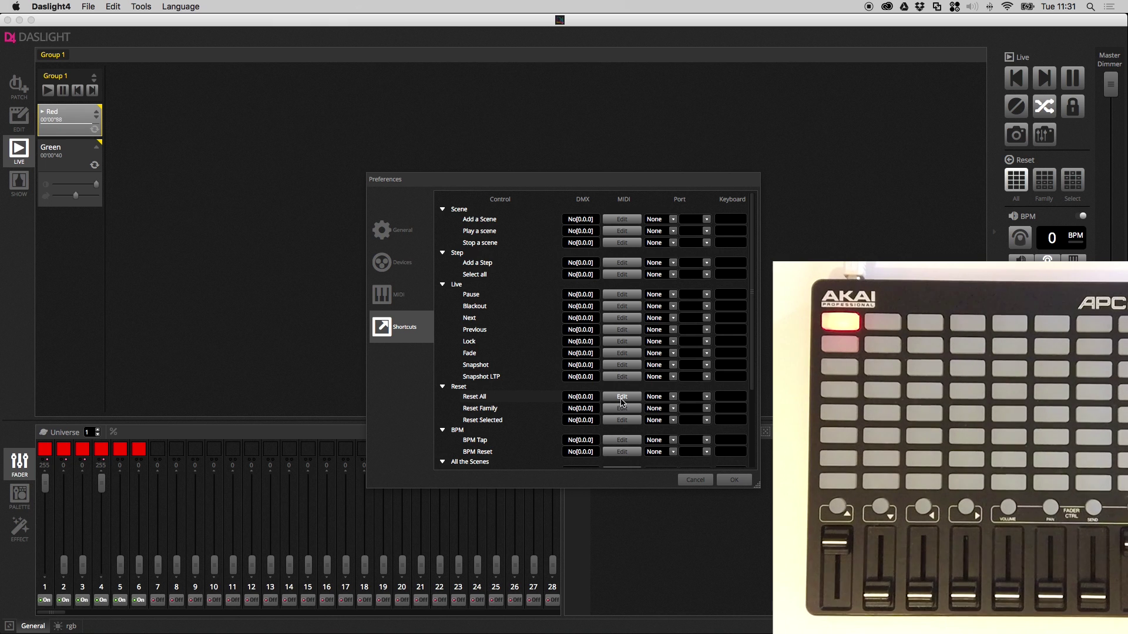
Review the MIDI triggering of the Reset All shortcut and the shortcut entries for the scenes and scene groups
{"action": "left_click", "coordinate": [622, 399]}
{"action": "left_click", "coordinate": [622, 401]}
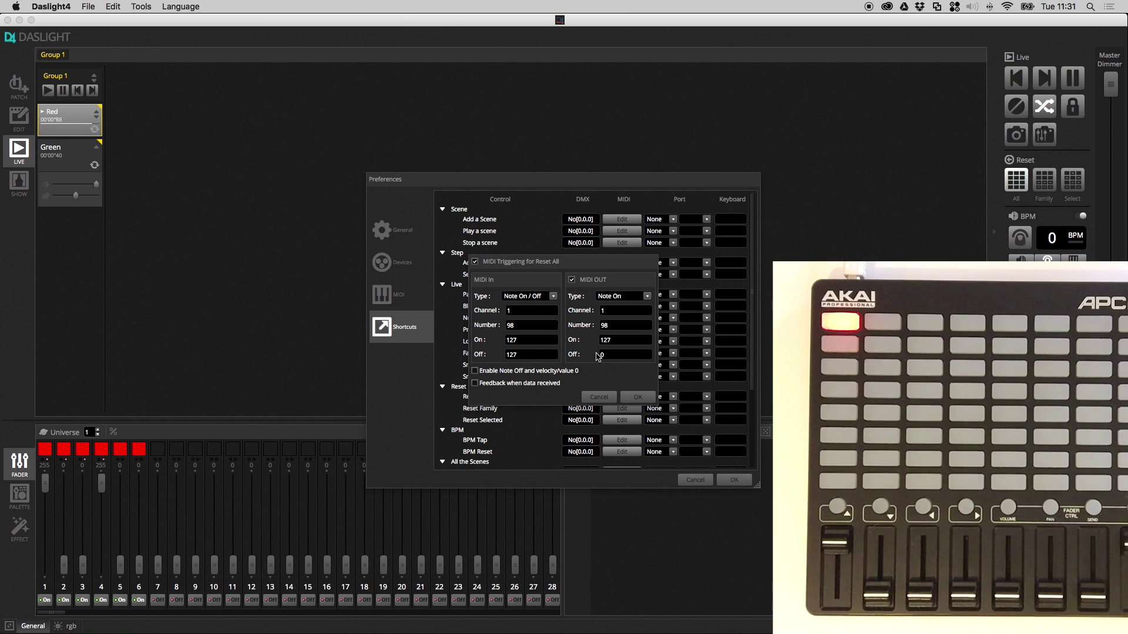
{"action": "left_click", "coordinate": [637, 397]}
{"action": "left_click_drag", "start_coordinate": [751, 347], "coordinate": [754, 430]}
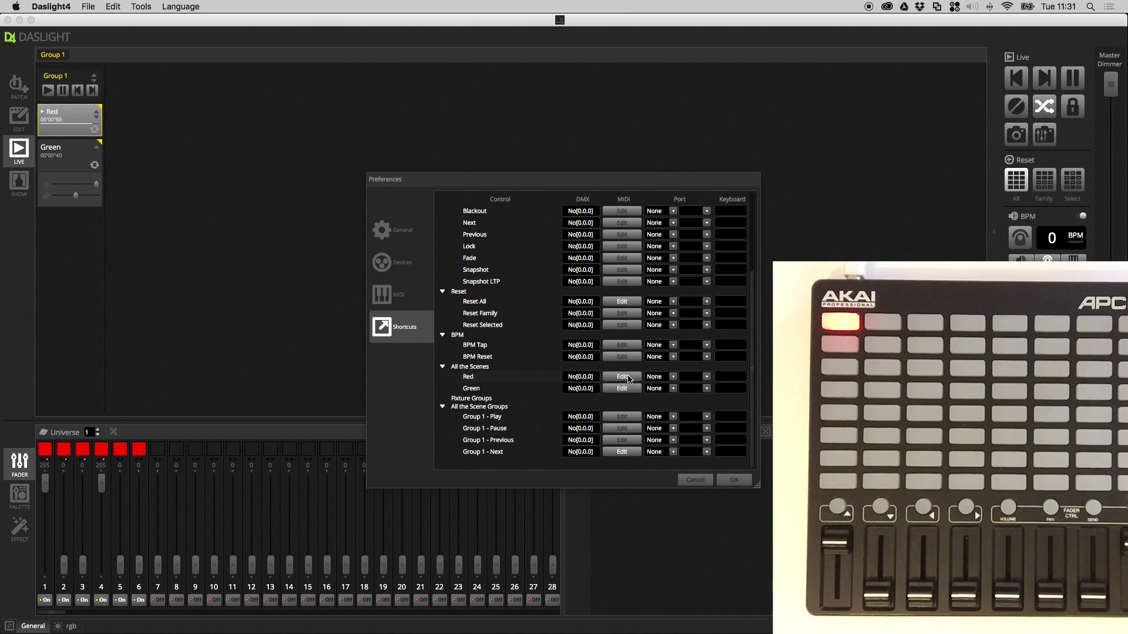
{"action": "left_click", "coordinate": [622, 451]}
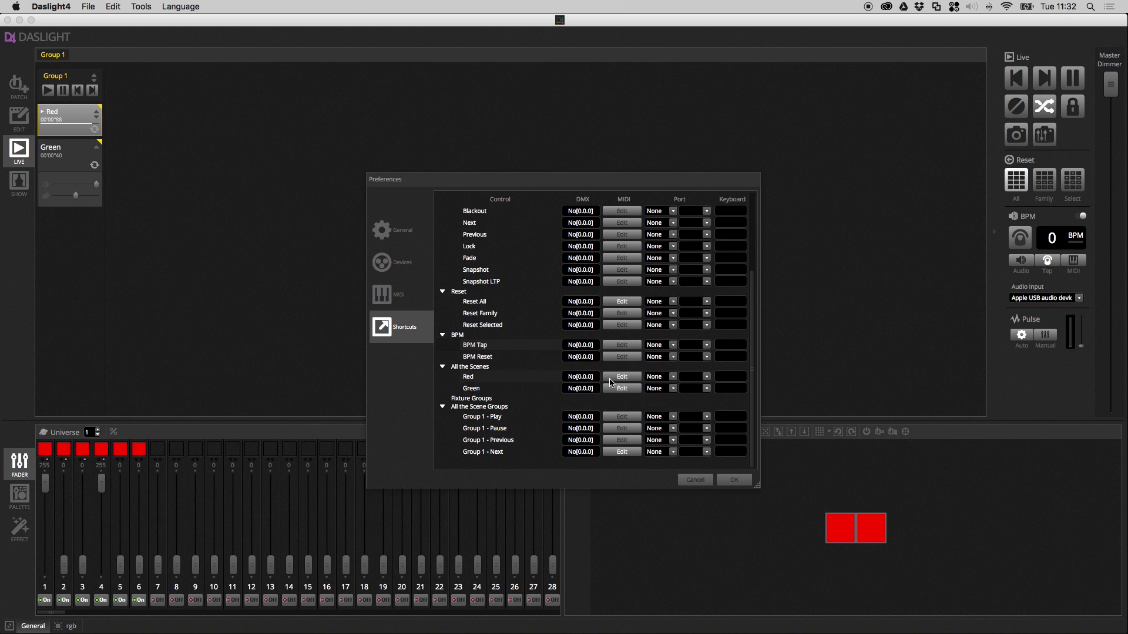
In the device preferences, set port 3 of the DVC4 GOLD ZM to Input, assign it to Input 1, and apply the preferences
{"action": "left_click", "coordinate": [419, 269]}
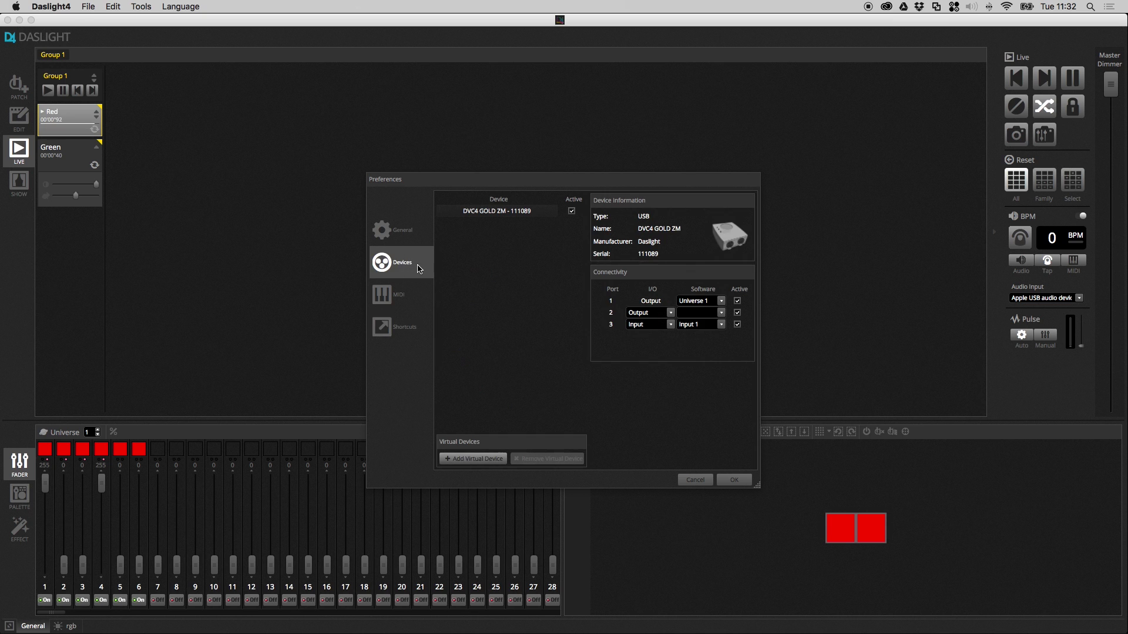
{"action": "left_click", "coordinate": [489, 211]}
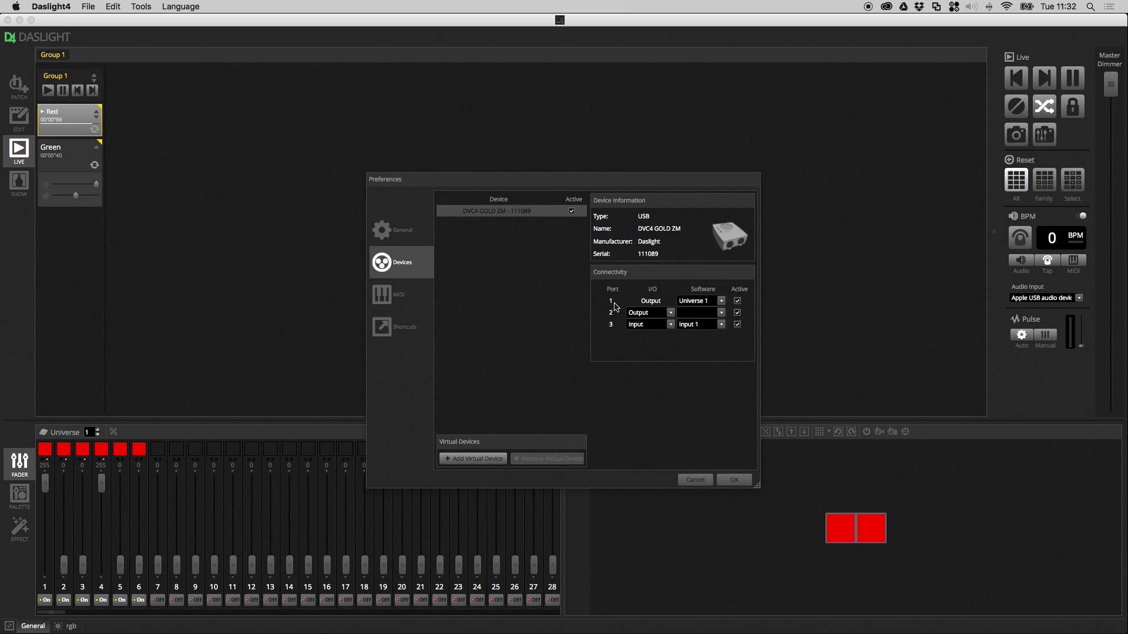
{"action": "left_click", "coordinate": [664, 329]}
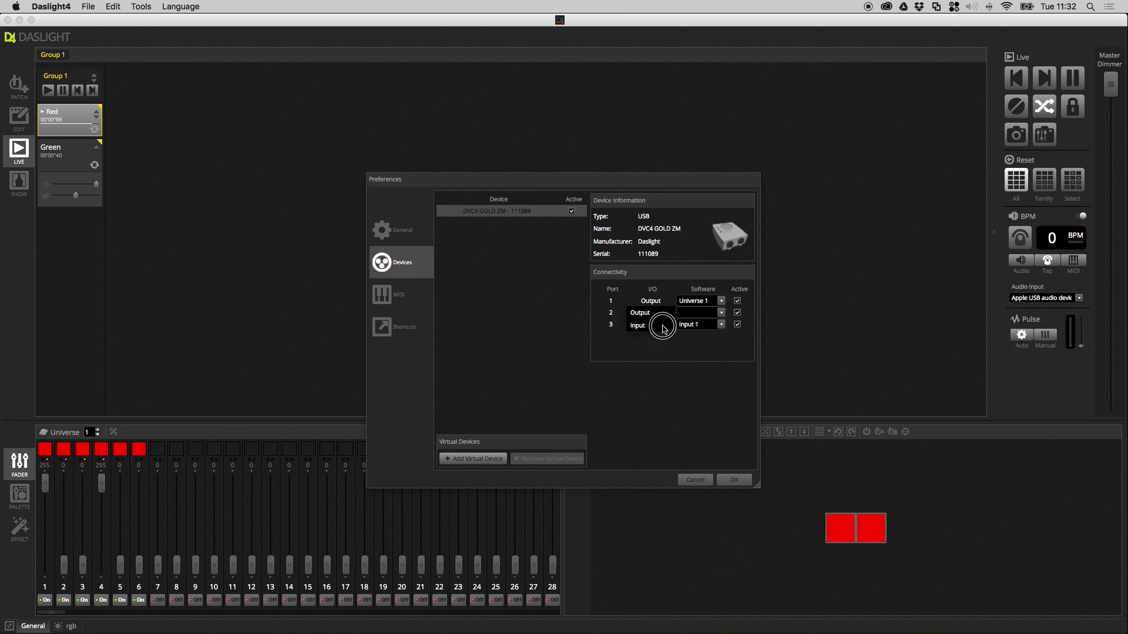
{"action": "left_click", "coordinate": [631, 329]}
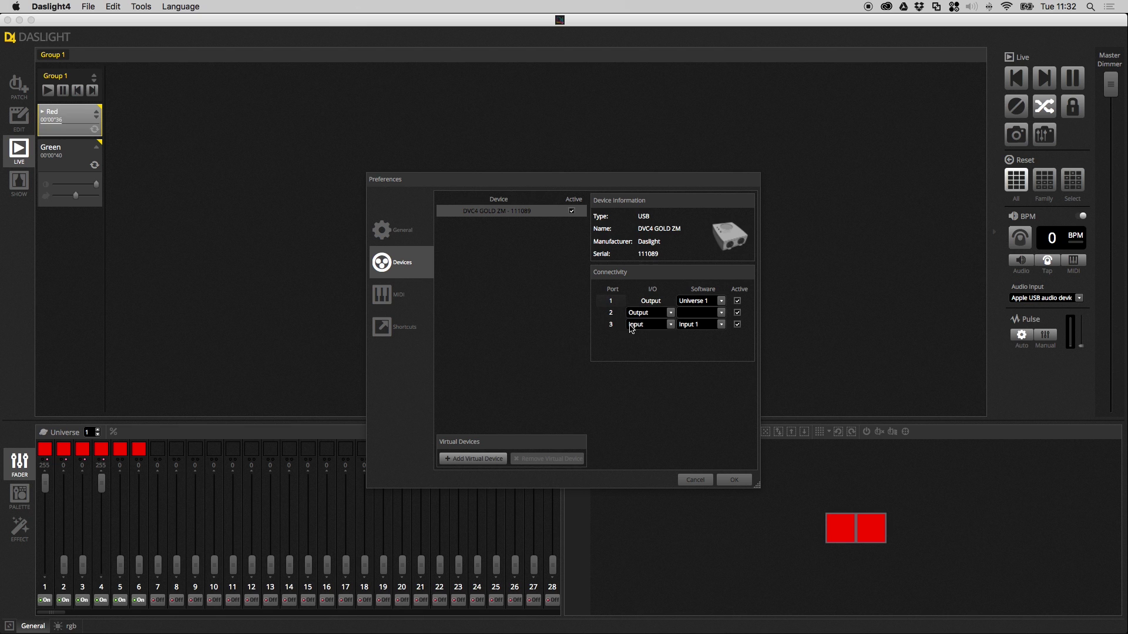
{"action": "left_click", "coordinate": [698, 327]}
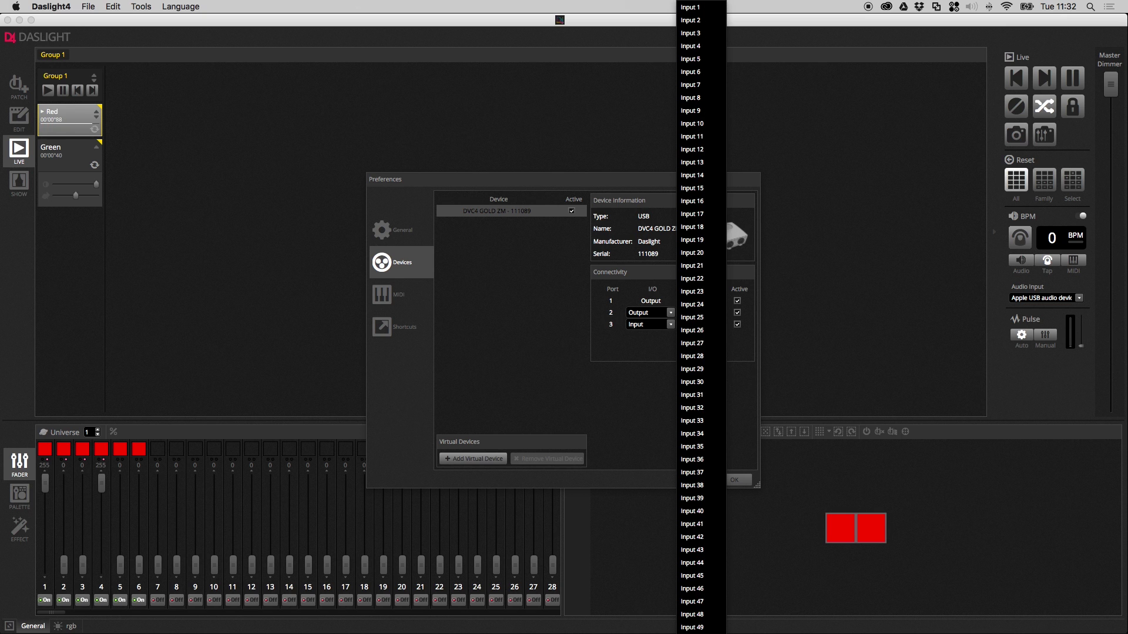
{"action": "left_click", "coordinate": [691, 7]}
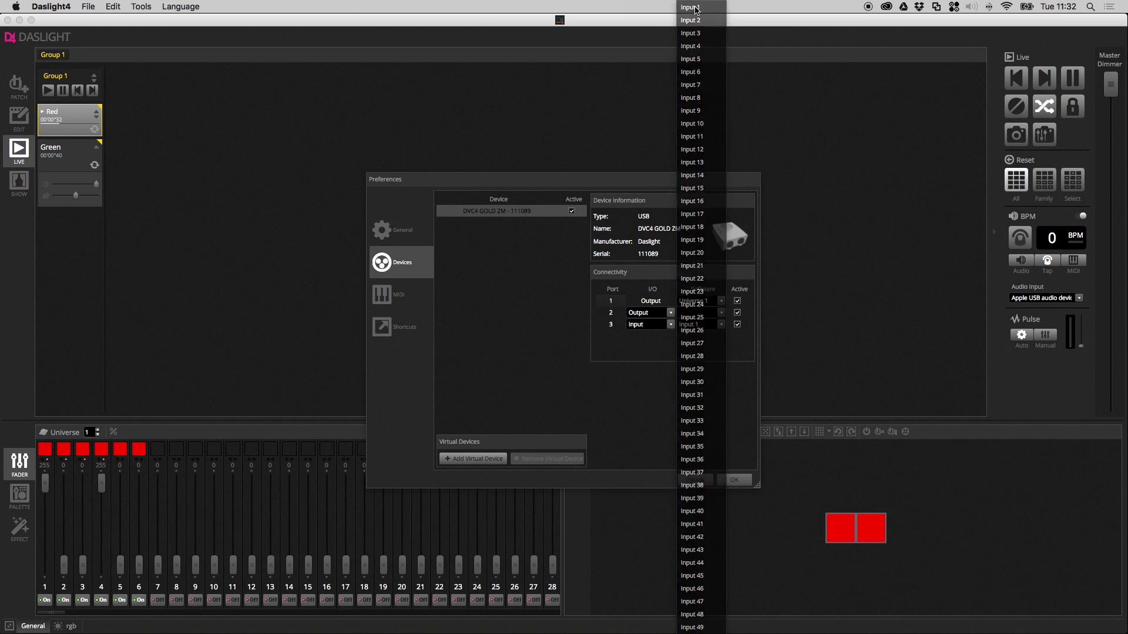
{"action": "left_click", "coordinate": [739, 480]}
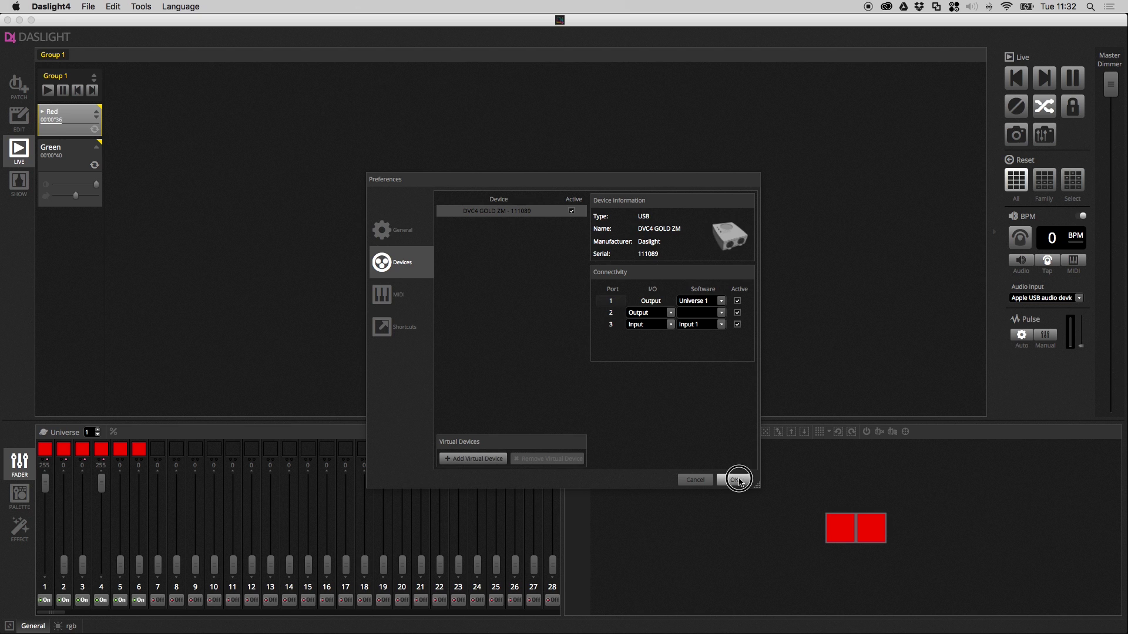
Try out a DMX In mapping for the channel 1 fader using Input 1, channel 1
{"action": "right_click", "coordinate": [46, 485]}
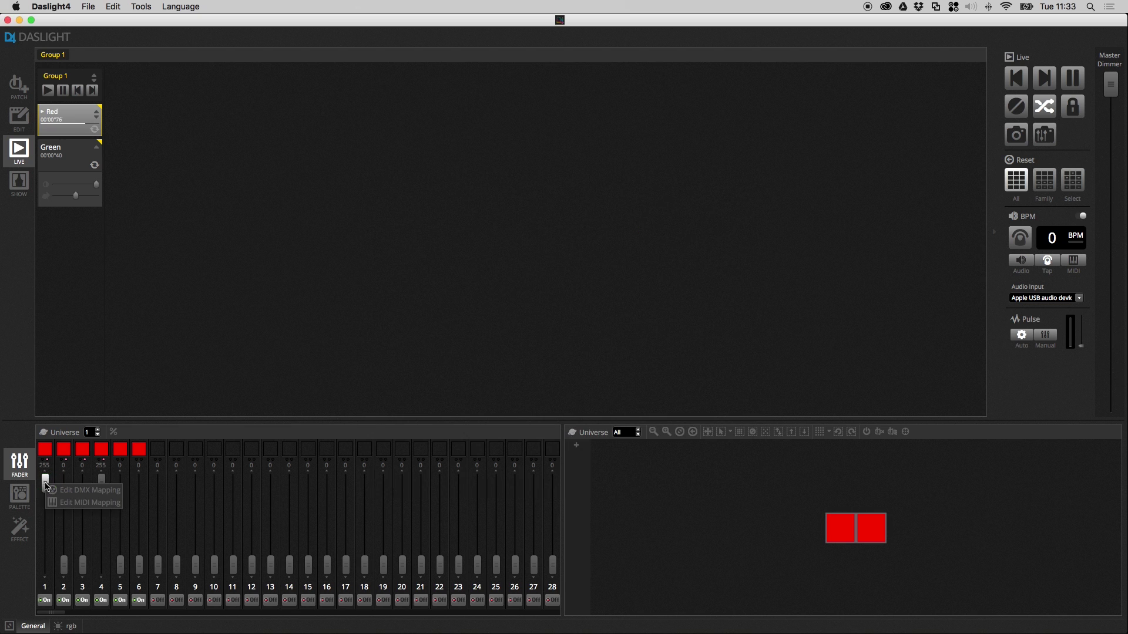
{"action": "left_click", "coordinate": [94, 491]}
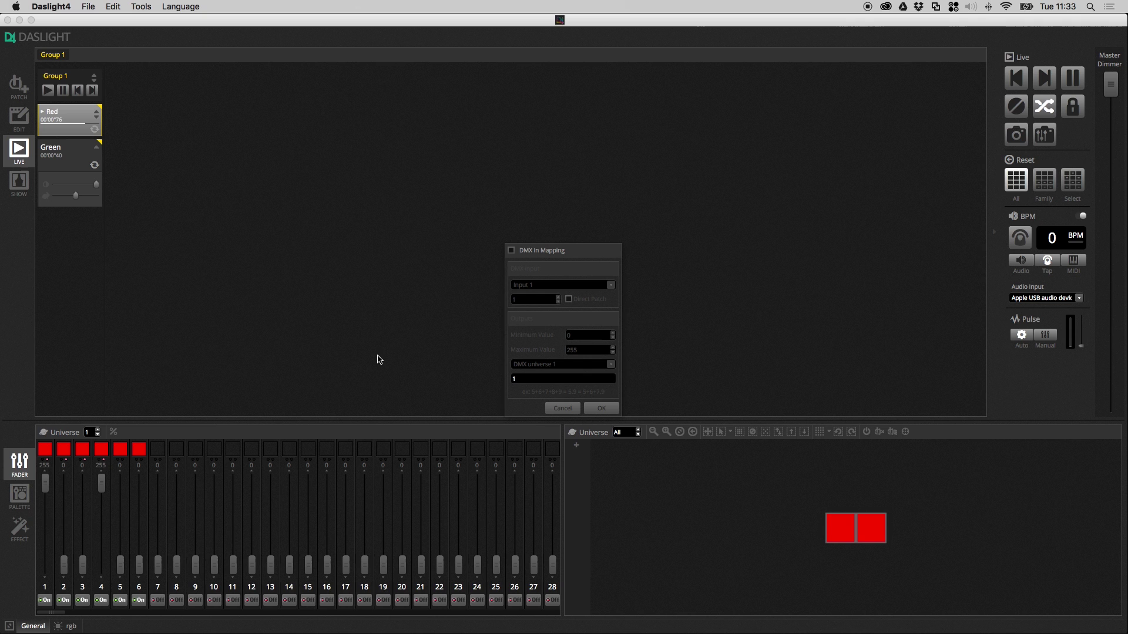
{"action": "left_click", "coordinate": [524, 253]}
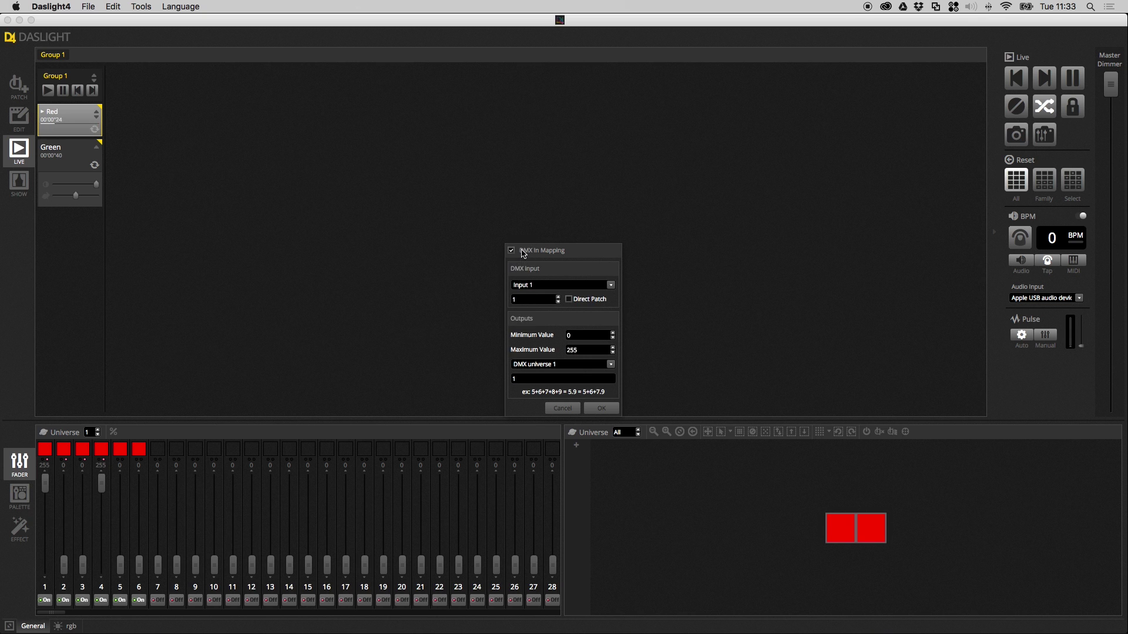
{"action": "left_click", "coordinate": [548, 288]}
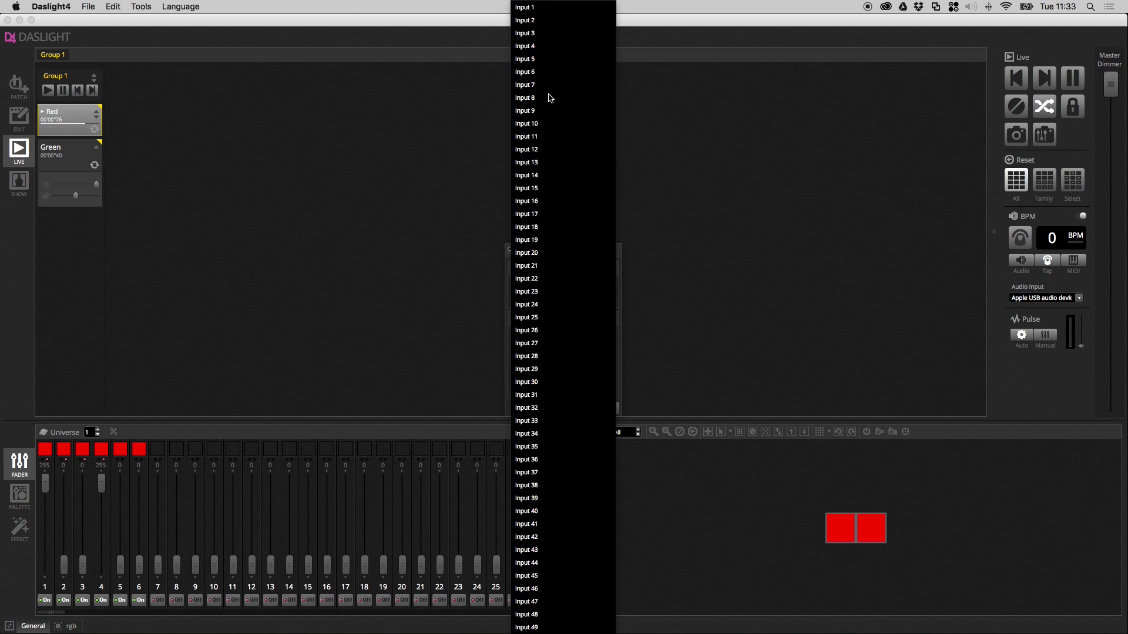
{"action": "left_click", "coordinate": [525, 9]}
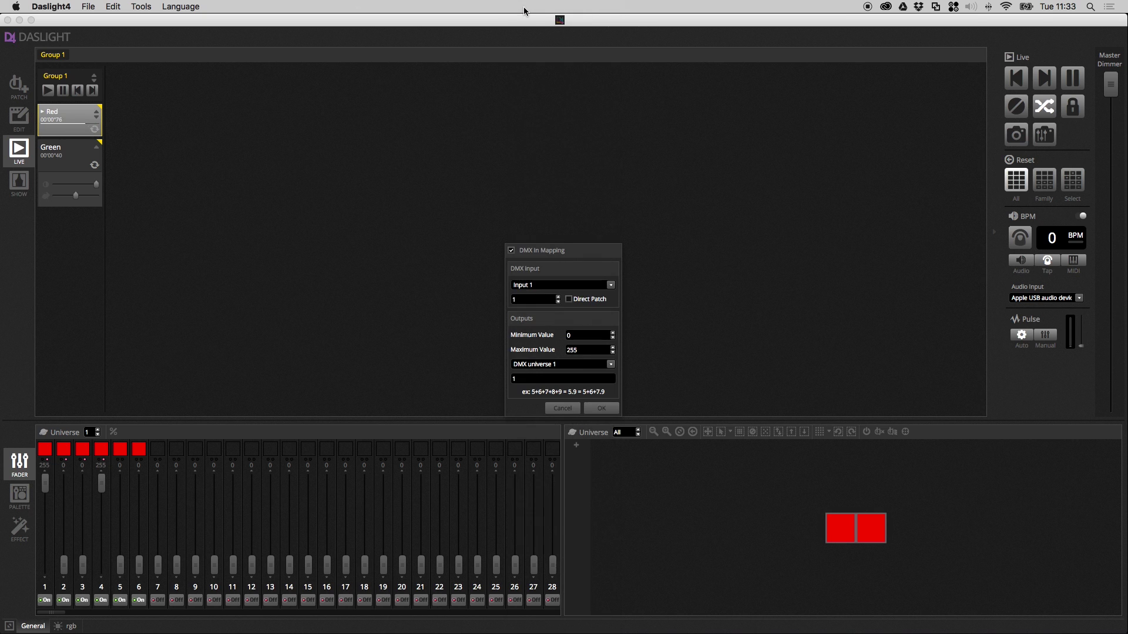
{"action": "left_click", "coordinate": [562, 408]}
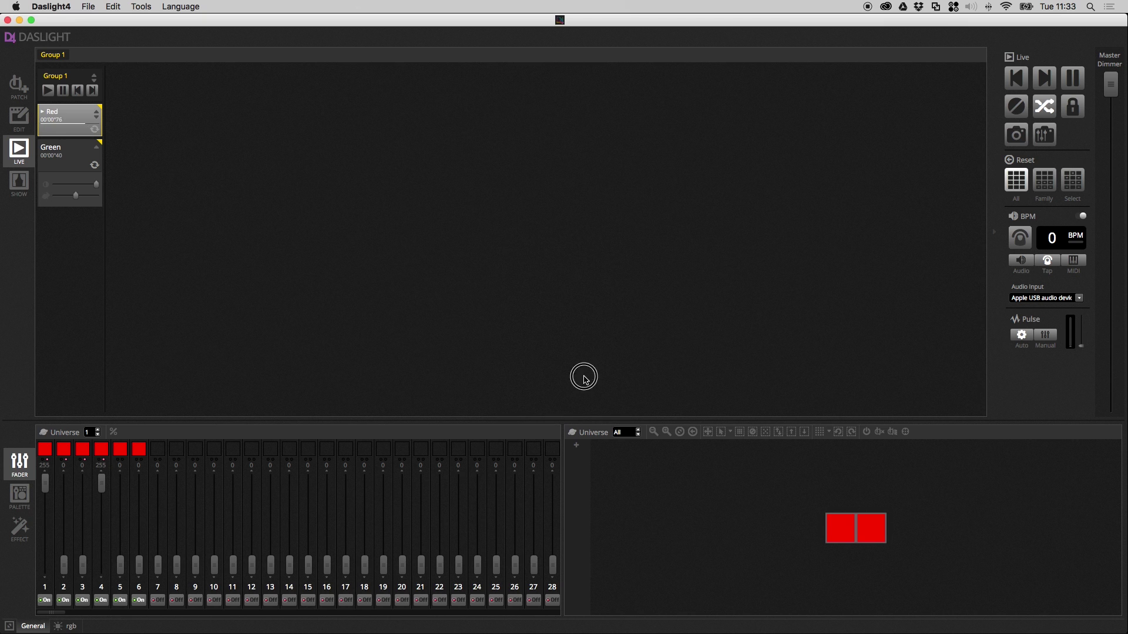